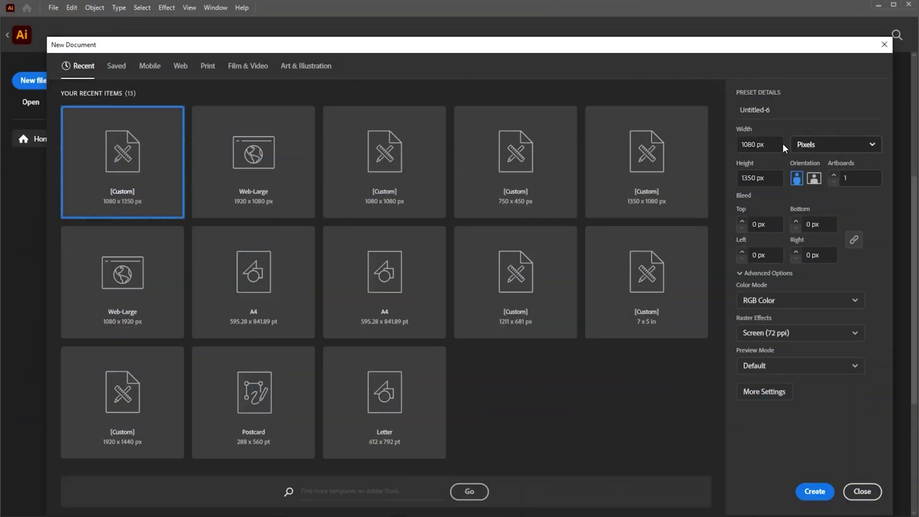
Step: Enter 1080 px width and 1350 px height for the portrait document
{"action": "left_click", "coordinate": [780, 146]}
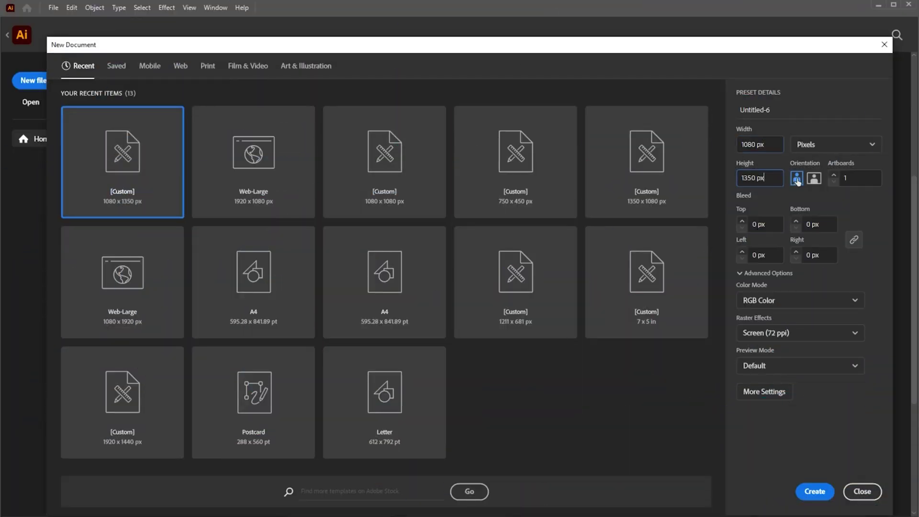
Step: Create the document and type the word 'design' on the page
{"action": "left_click", "coordinate": [819, 492]}
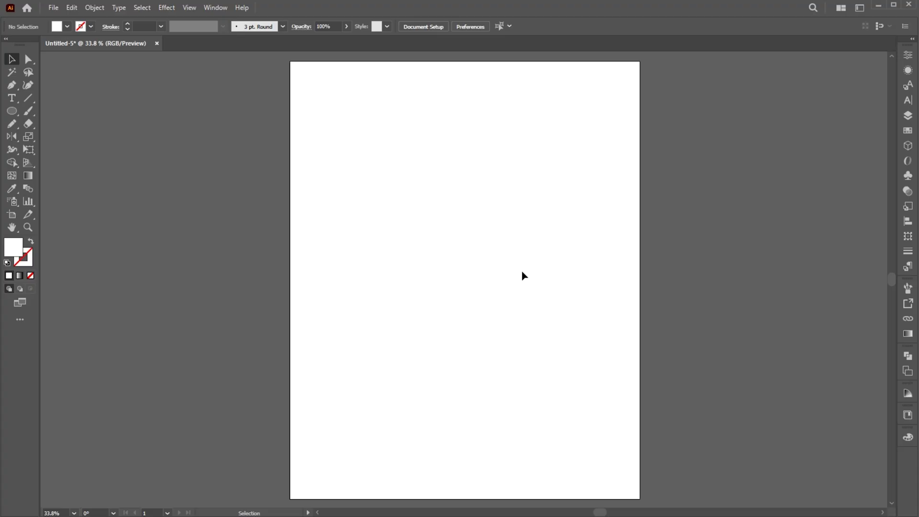
{"action": "left_click", "coordinate": [12, 98]}
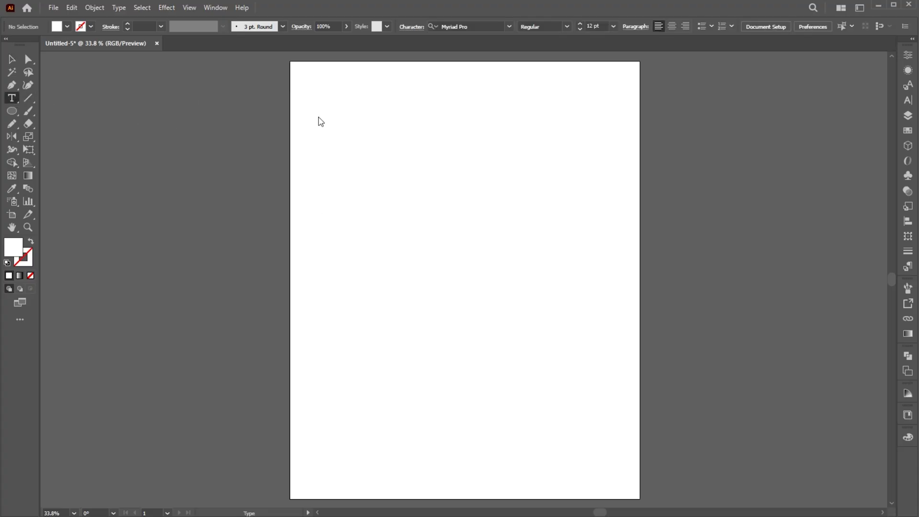
{"action": "left_click", "coordinate": [423, 190]}
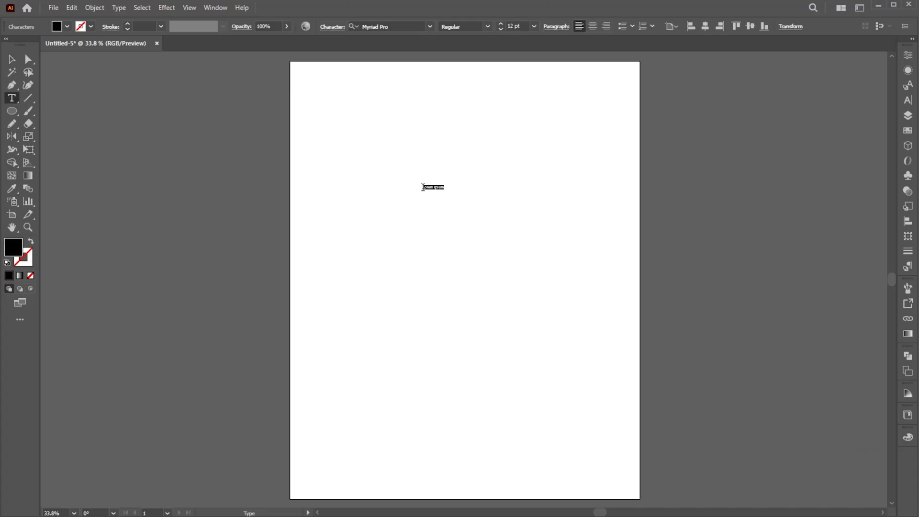
{"action": "key", "text": "Up"}
{"action": "key", "text": "Up"}
{"action": "key", "text": "Up"}
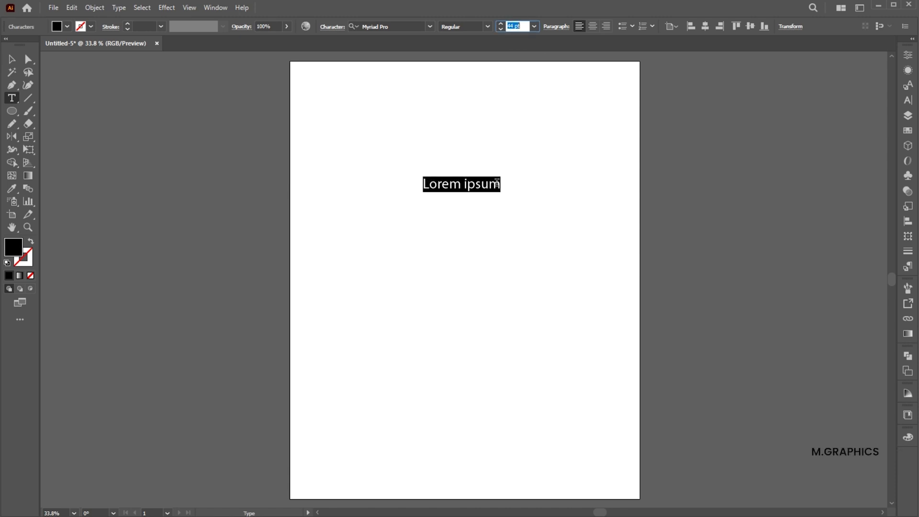
{"action": "key", "text": "Return"}
{"action": "key", "text": "ctrl+a"}
{"action": "type", "text": "de"}
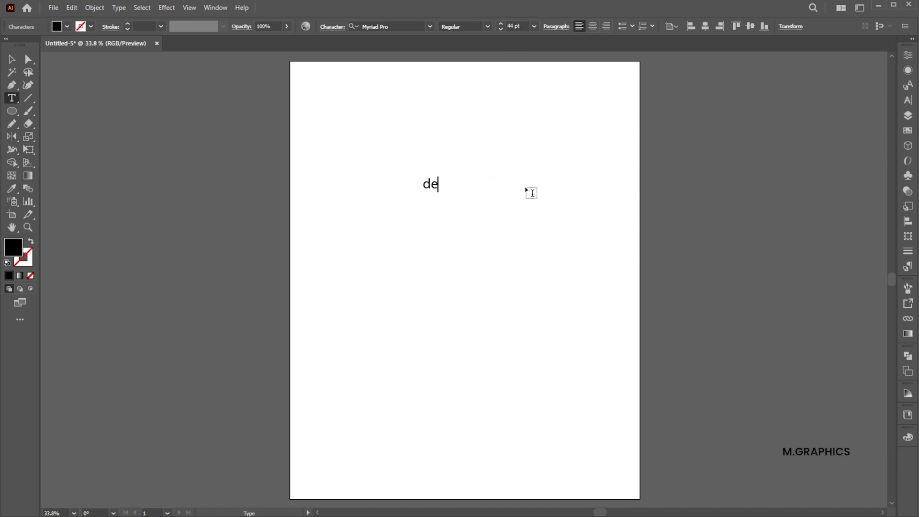
{"action": "left_click", "coordinate": [12, 58]}
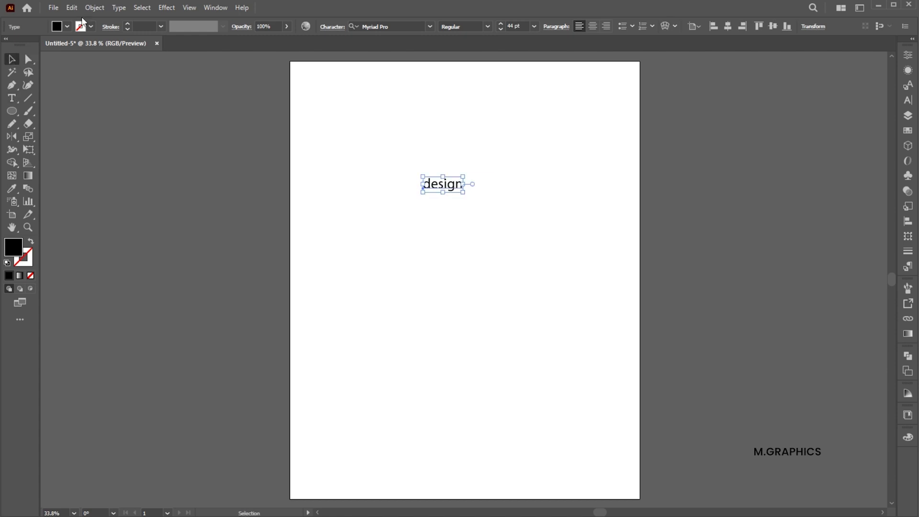
Step: Make the text UPPERCASE and set its font to MobleySans-Regular
{"action": "left_click", "coordinate": [119, 8]}
{"action": "mouse_move", "coordinate": [146, 174]}
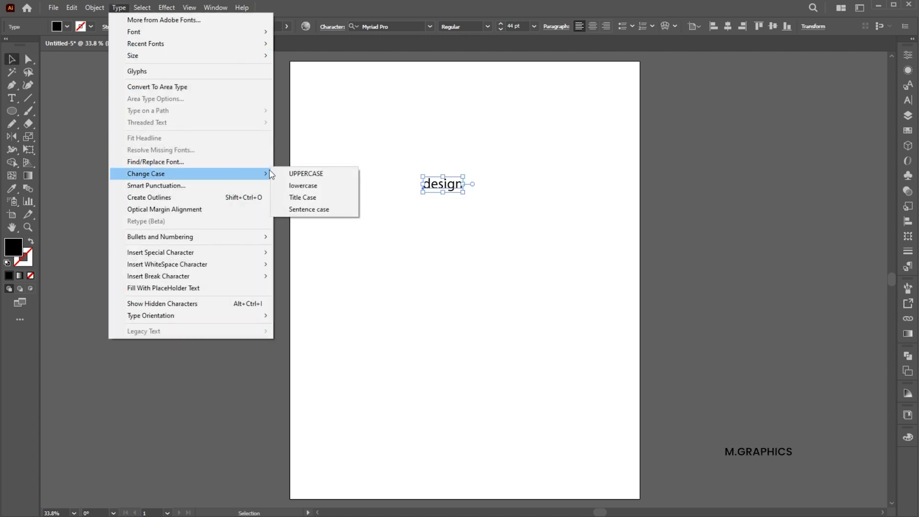
{"action": "left_click", "coordinate": [295, 174]}
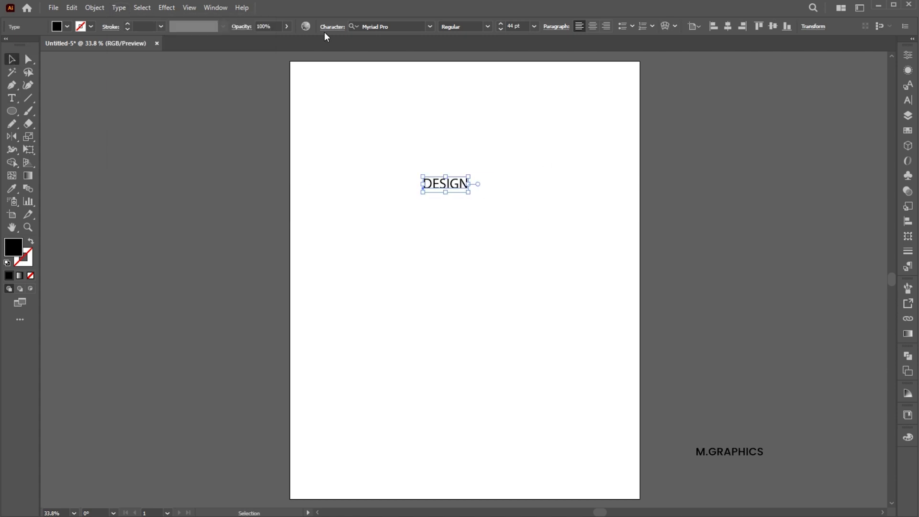
{"action": "left_click", "coordinate": [382, 27]}
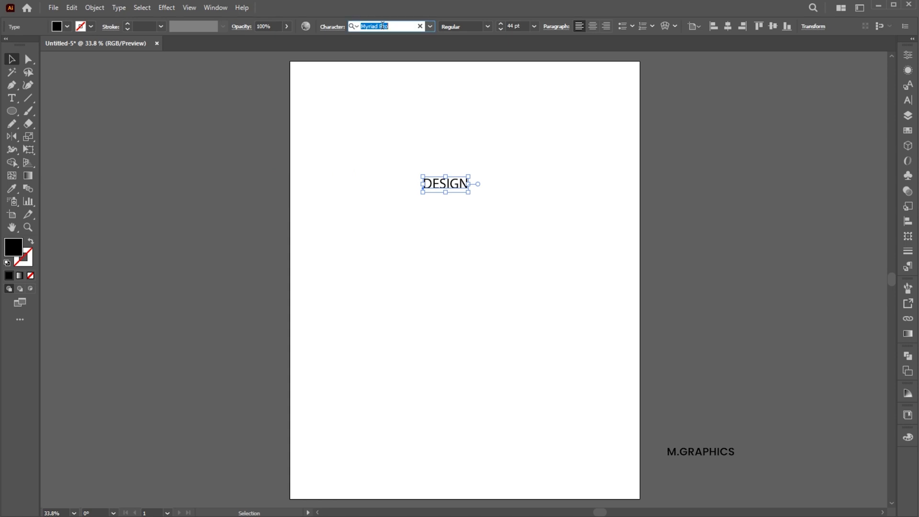
{"action": "type", "text": "mobl"}
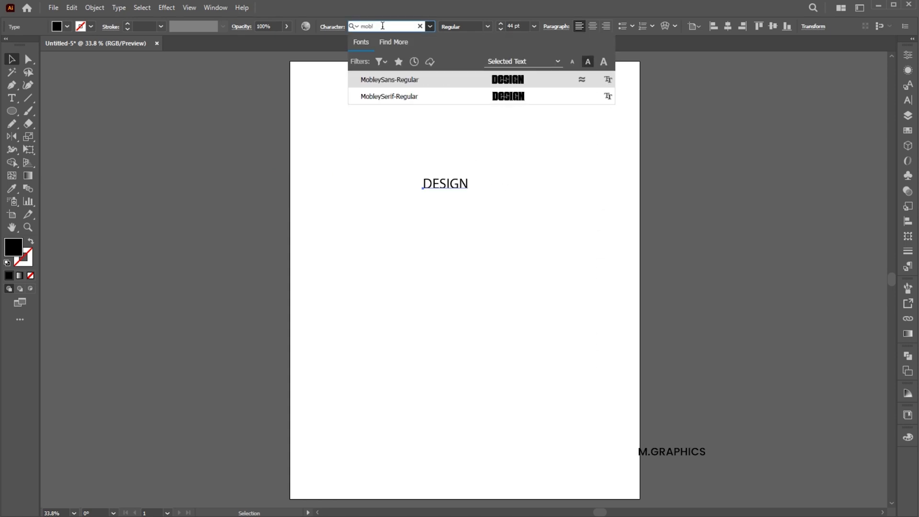
{"action": "left_click", "coordinate": [403, 81]}
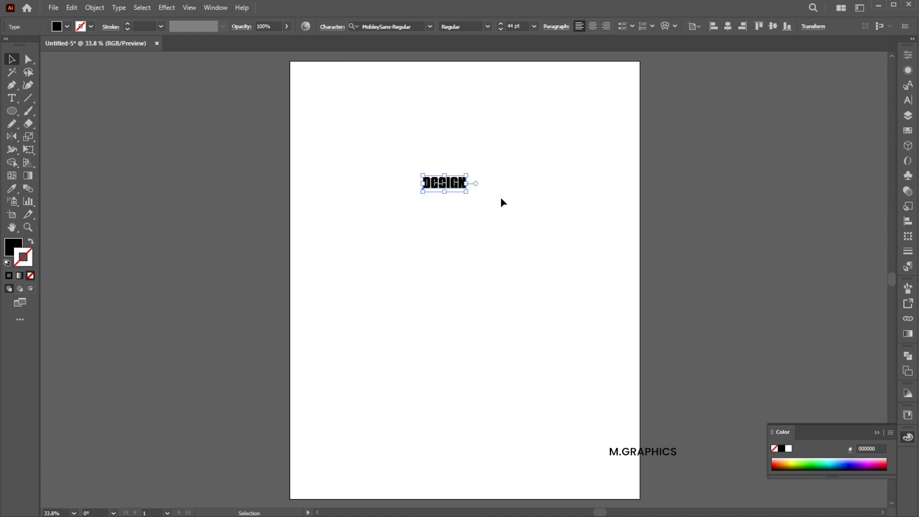
Step: Centre DESIGN horizontally, enlarge it, and convert it to outlines
{"action": "left_click", "coordinate": [727, 26]}
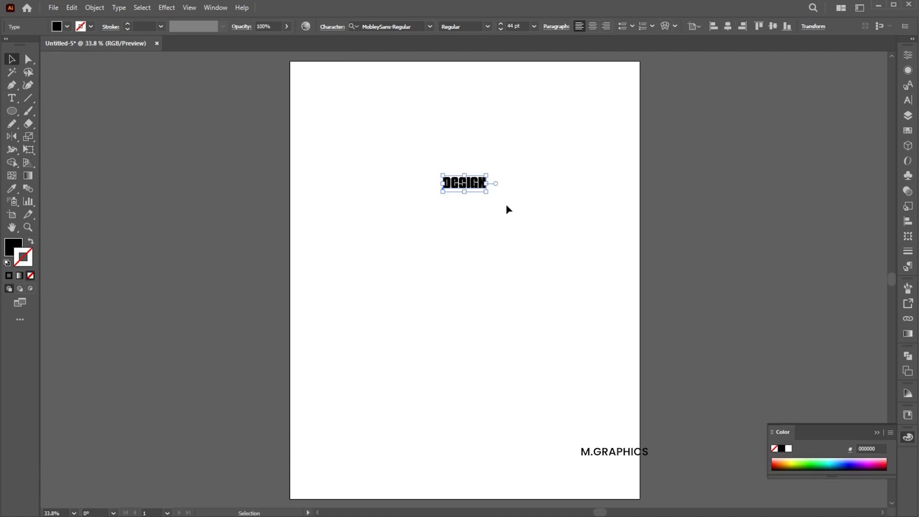
{"action": "left_click_drag", "start_coordinate": [487, 193], "coordinate": [540, 246]}
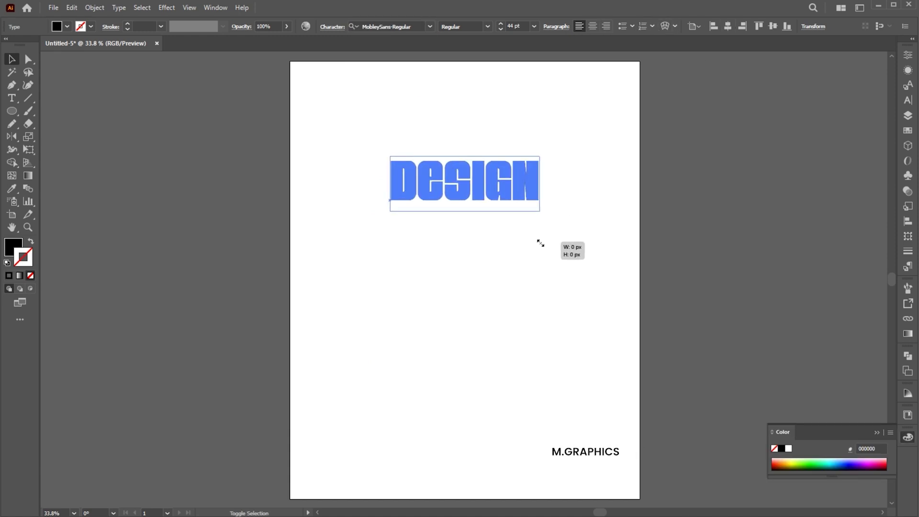
{"action": "right_click", "coordinate": [529, 177]}
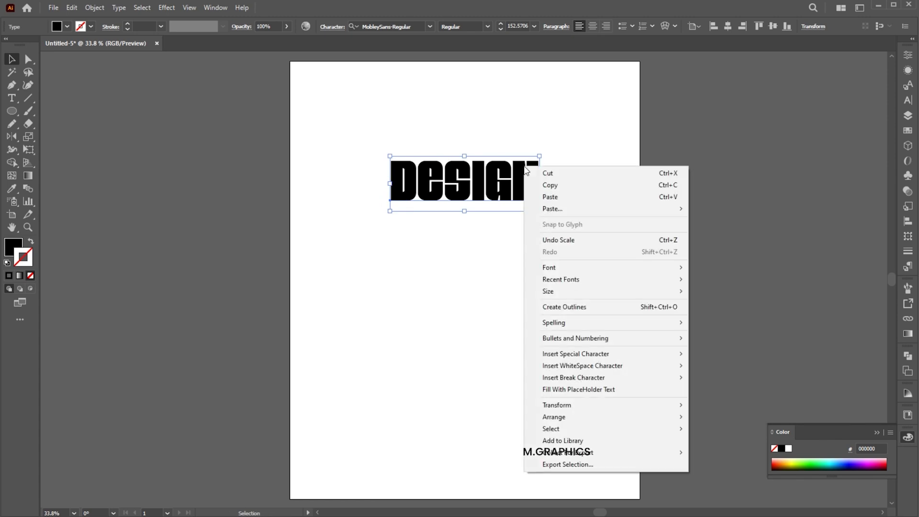
{"action": "left_click", "coordinate": [564, 307]}
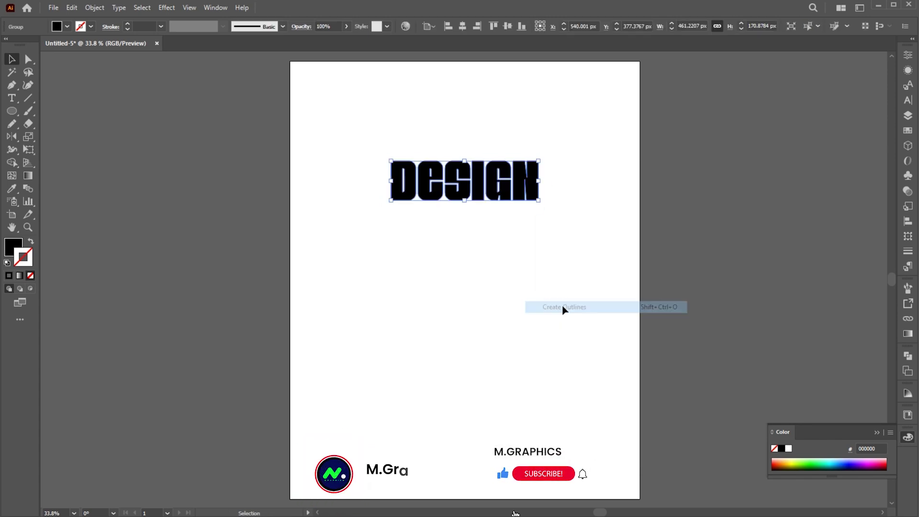
{"action": "left_click", "coordinate": [212, 88]}
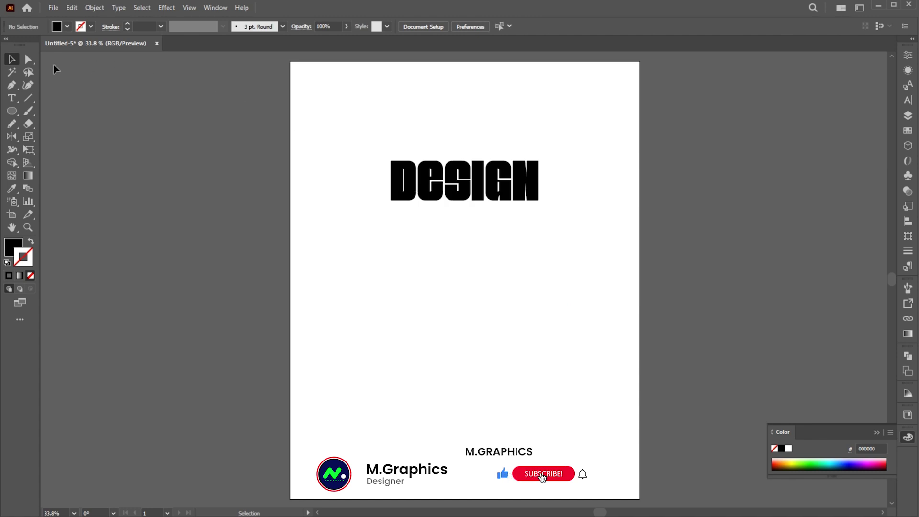
Step: Drag the letters' bottom anchors down the page and centre DESIGN vertically
{"action": "left_click", "coordinate": [26, 61]}
{"action": "left_click_drag", "start_coordinate": [579, 226], "coordinate": [373, 192]}
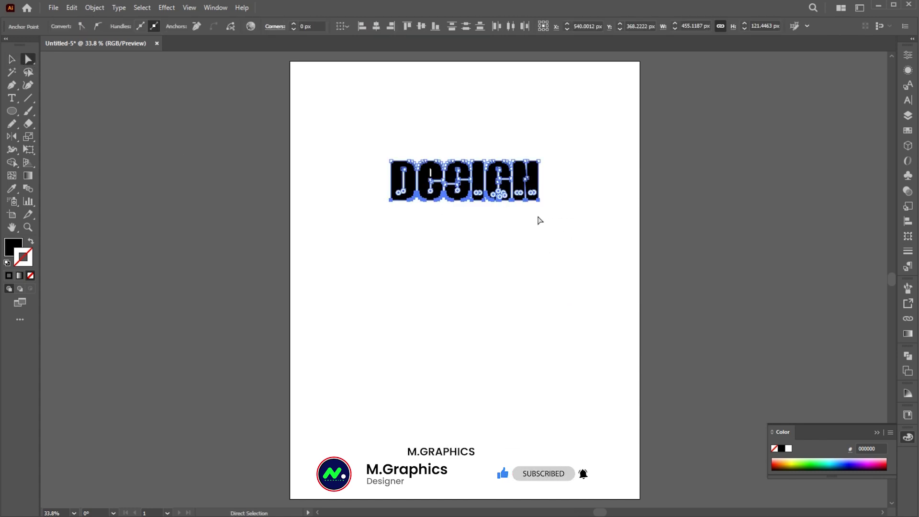
{"action": "left_click_drag", "start_coordinate": [539, 202], "coordinate": [537, 441]}
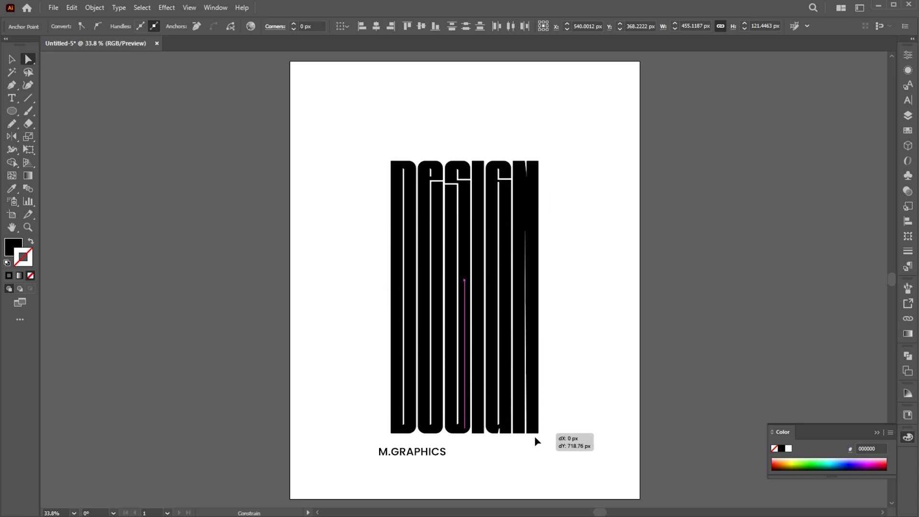
{"action": "key", "text": "v"}
{"action": "left_click", "coordinate": [614, 291]}
{"action": "left_click", "coordinate": [535, 216]}
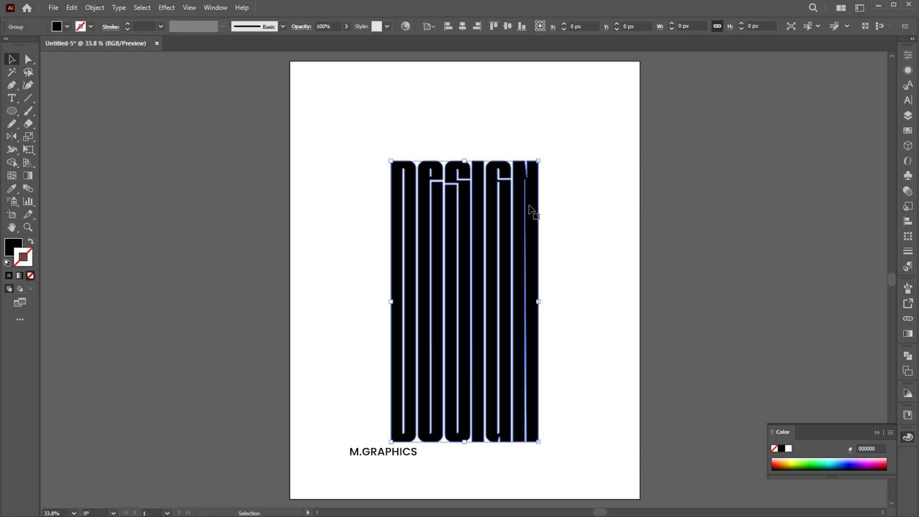
{"action": "left_click", "coordinate": [508, 26]}
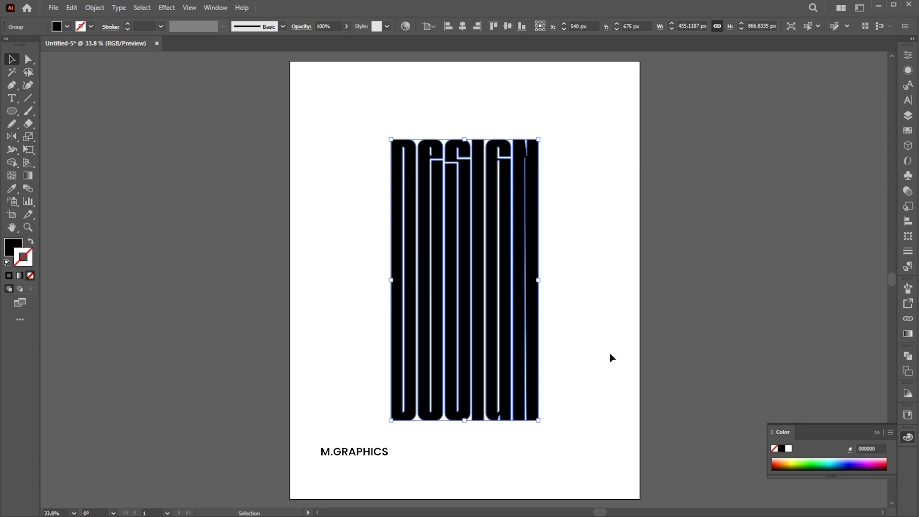
Step: Shorten the letters slightly from the bottom and reselect the DESIGN group
{"action": "key", "text": "a"}
{"action": "left_click_drag", "start_coordinate": [610, 357], "coordinate": [391, 439]}
{"action": "left_click_drag", "start_coordinate": [542, 423], "coordinate": [539, 411]}
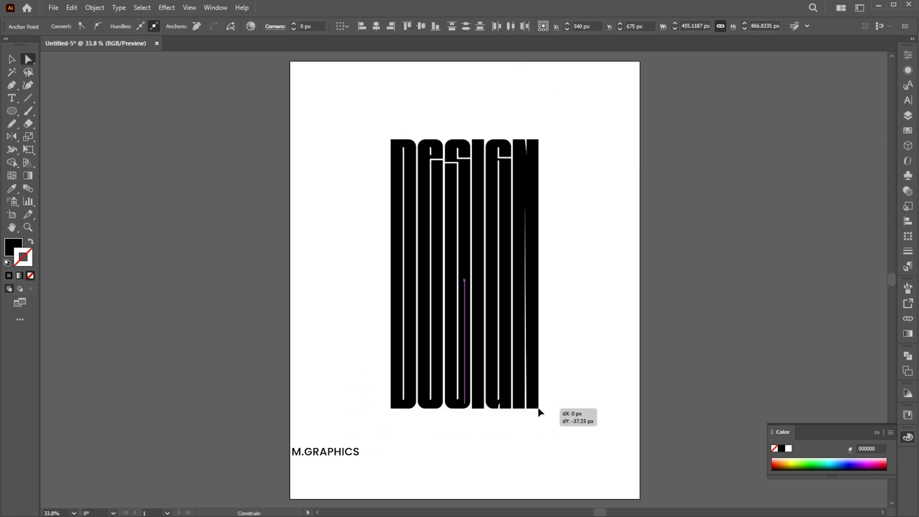
{"action": "left_click", "coordinate": [593, 202]}
{"action": "key", "text": "v"}
{"action": "left_click", "coordinate": [537, 168]}
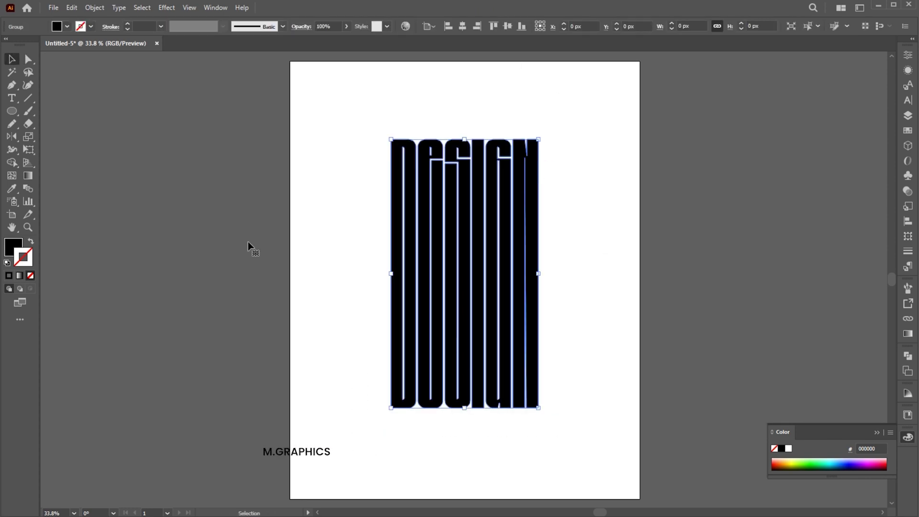
Step: Give DESIGN a white 2 pt stroke and nudge it slightly lower
{"action": "double_click", "coordinate": [21, 257]}
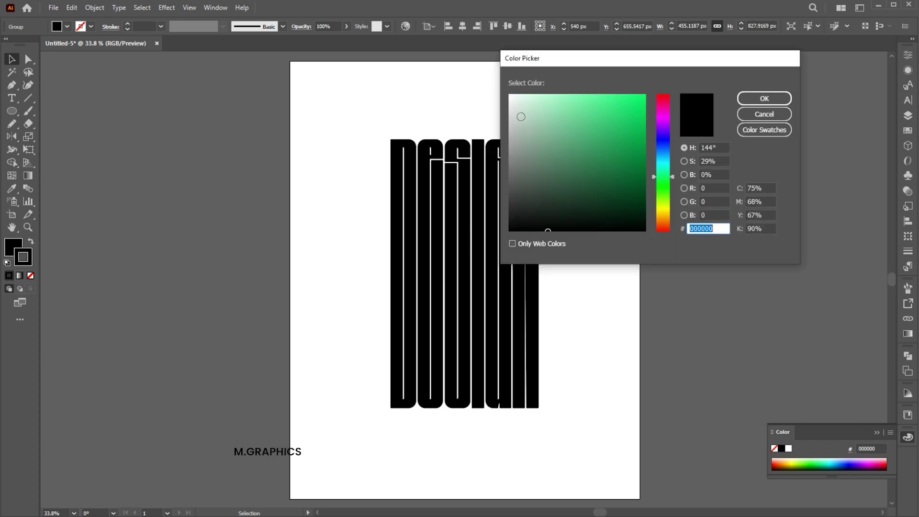
{"action": "type", "text": "ffffff"}
{"action": "left_click", "coordinate": [758, 97]}
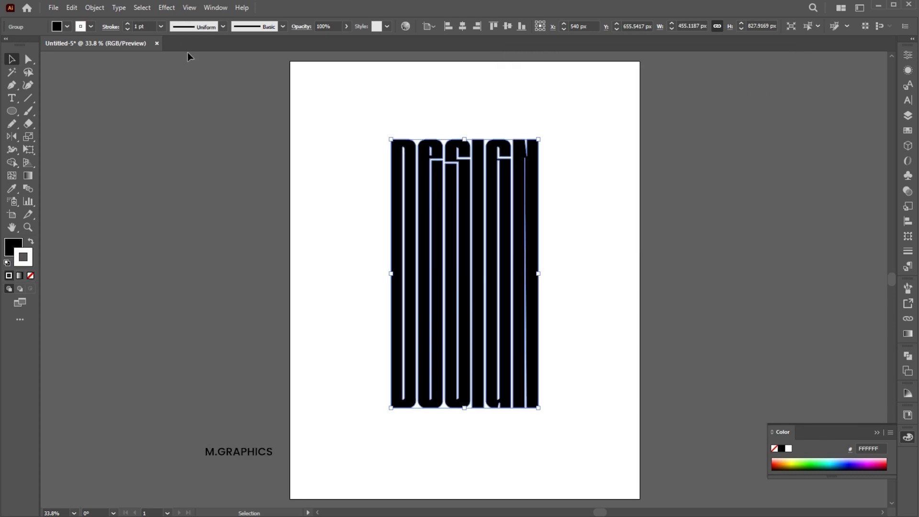
{"action": "key", "text": "Up"}
{"action": "left_click", "coordinate": [557, 95]}
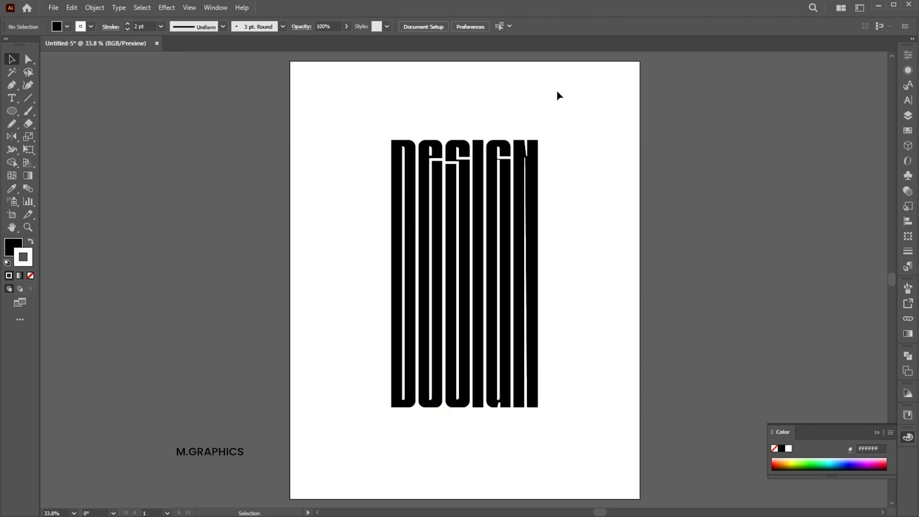
{"action": "left_click_drag", "start_coordinate": [522, 176], "coordinate": [524, 182]}
{"action": "left_click", "coordinate": [553, 123]}
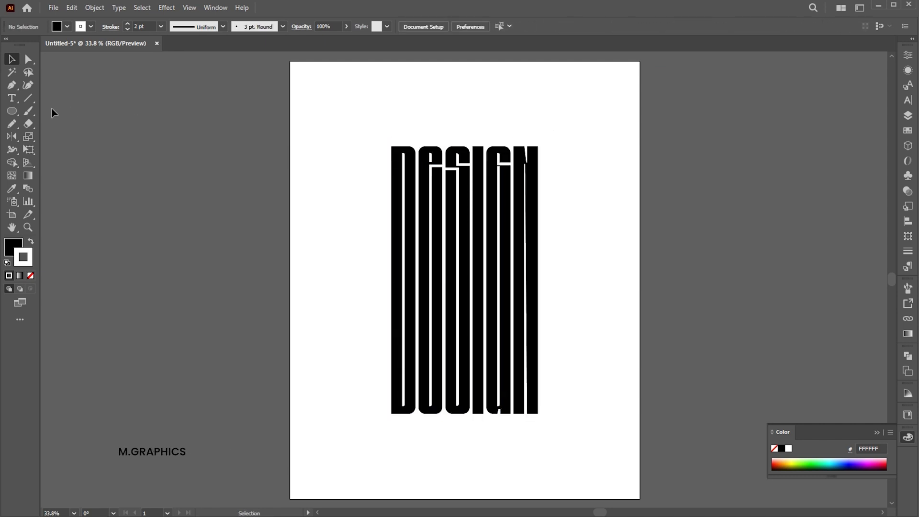
Step: Type 'Poster' above DESIGN in Southern Aire, then enlarge and lower it
{"action": "left_click", "coordinate": [13, 98]}
{"action": "left_click", "coordinate": [462, 113]}
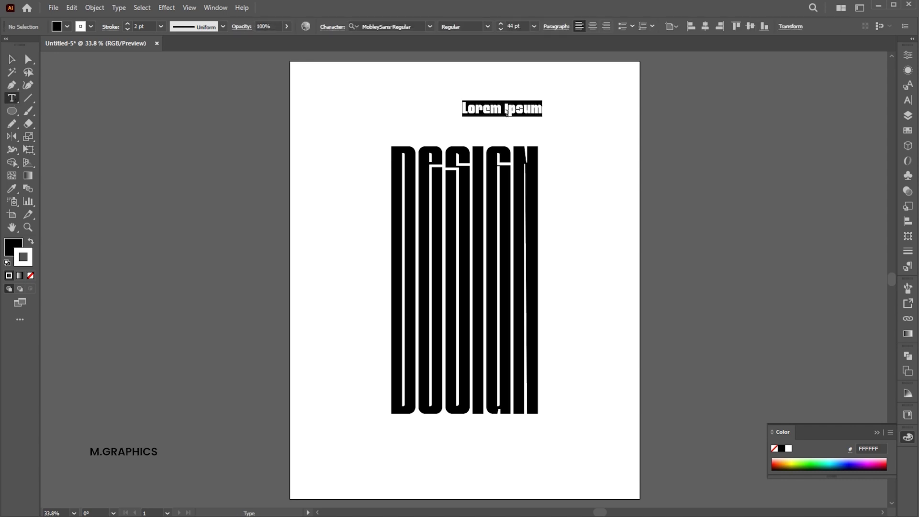
{"action": "type", "text": "Poster"}
{"action": "key", "text": "Escape"}
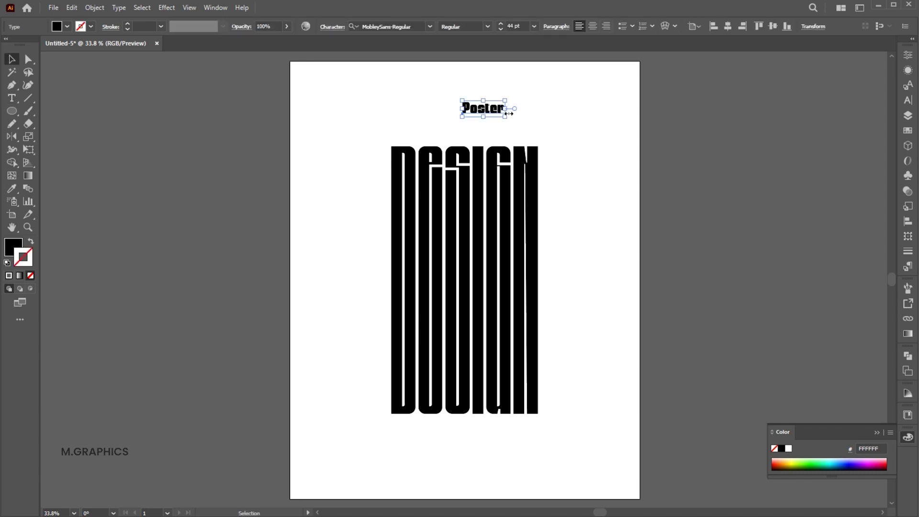
{"action": "left_click", "coordinate": [387, 26]}
{"action": "type", "text": "so"}
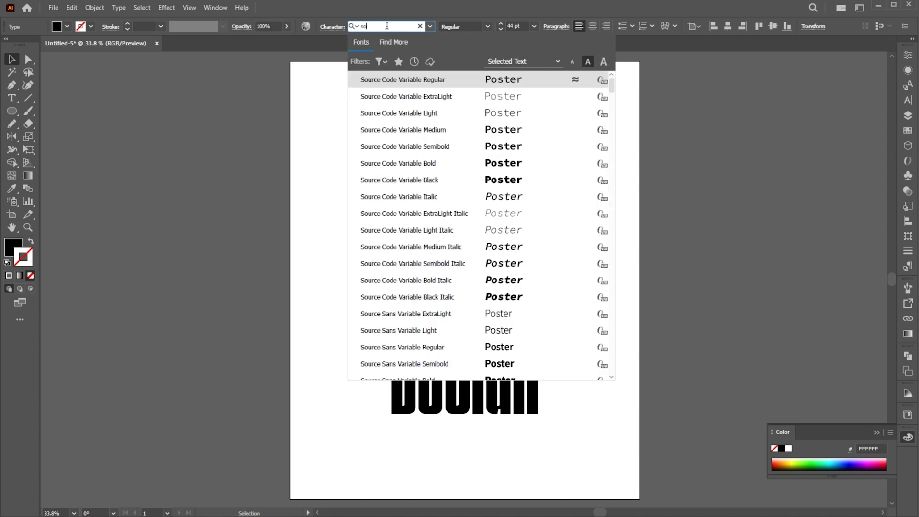
{"action": "type", "text": "uth"}
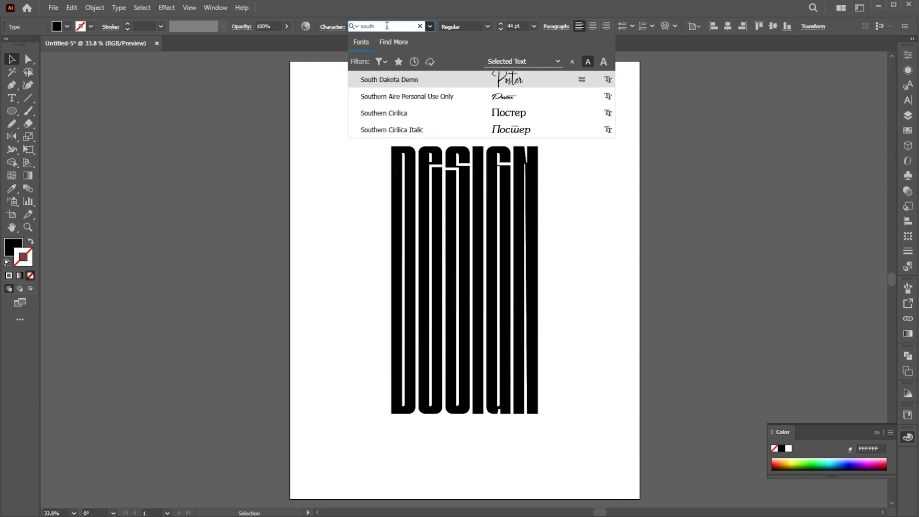
{"action": "left_click", "coordinate": [397, 97]}
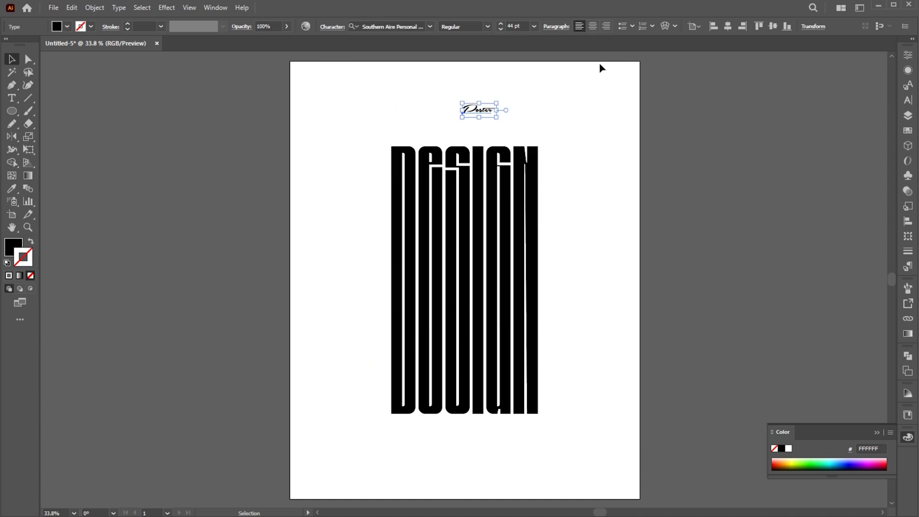
{"action": "mouse_move", "coordinate": [485, 120]}
{"action": "left_mouse_down"}
{"action": "mouse_move", "coordinate": [492, 123]}
{"action": "mouse_move", "coordinate": [477, 136]}
{"action": "left_mouse_up"}
{"action": "left_click", "coordinate": [558, 121]}
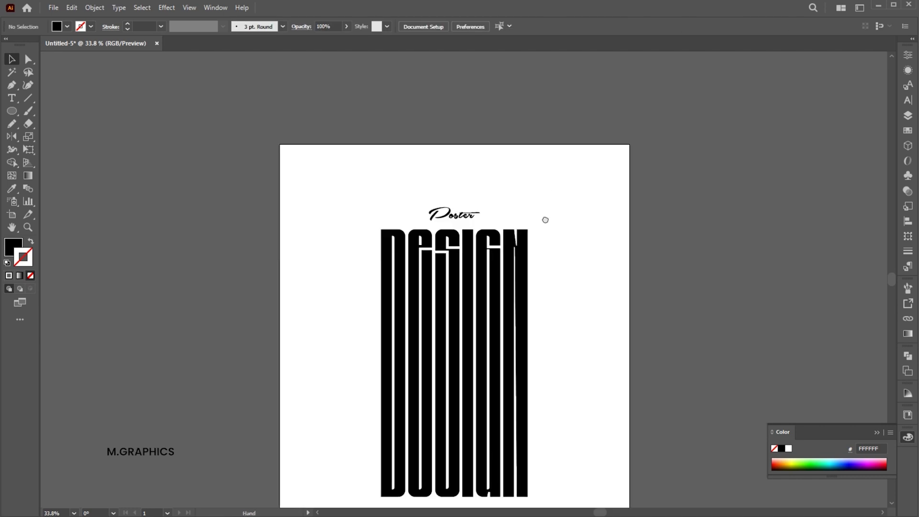
{"action": "scroll", "coordinate": [543, 218], "scroll_direction": "up", "scroll_amount": 5}
Step: Move the silhouette over the lower letters, bring it to front, and centre it
{"action": "left_click", "coordinate": [457, 106]}
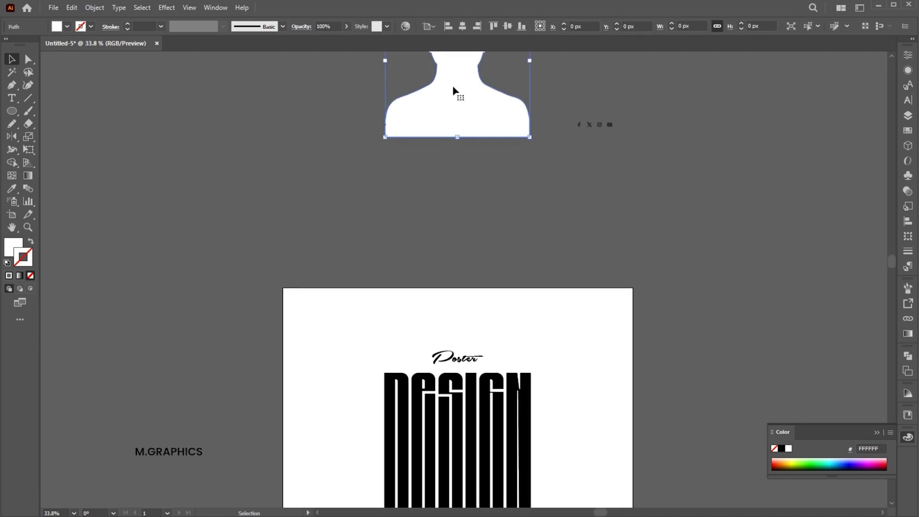
{"action": "left_click_drag", "start_coordinate": [457, 88], "coordinate": [440, 447]}
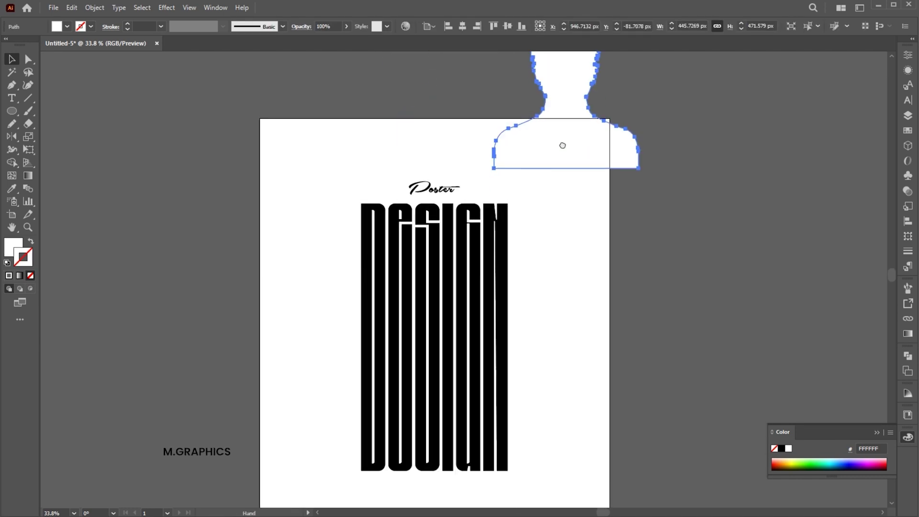
{"action": "left_click_drag", "start_coordinate": [439, 447], "coordinate": [451, 478]}
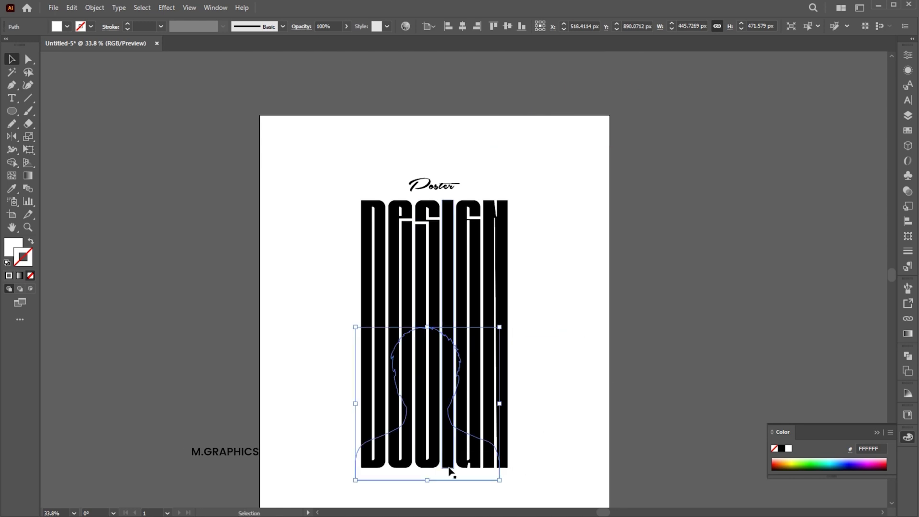
{"action": "right_click", "coordinate": [451, 479]}
{"action": "mouse_move", "coordinate": [481, 419]}
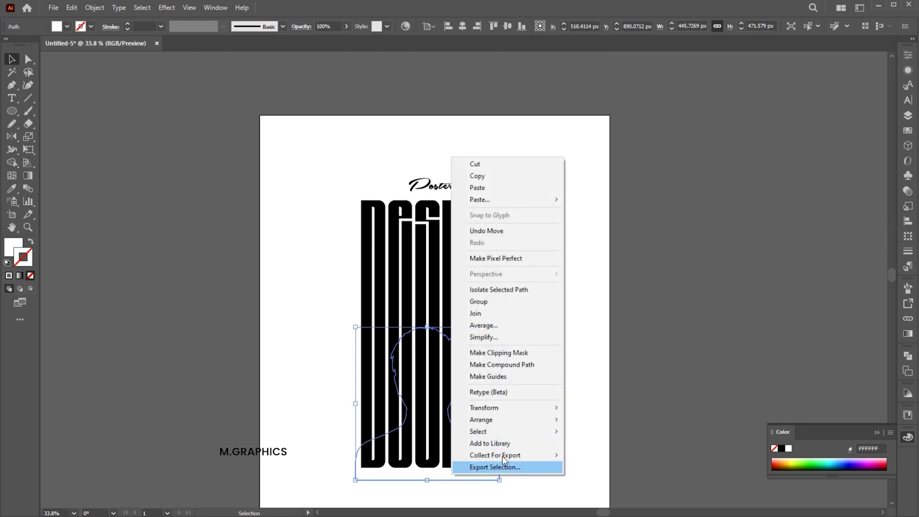
{"action": "left_click", "coordinate": [599, 420]}
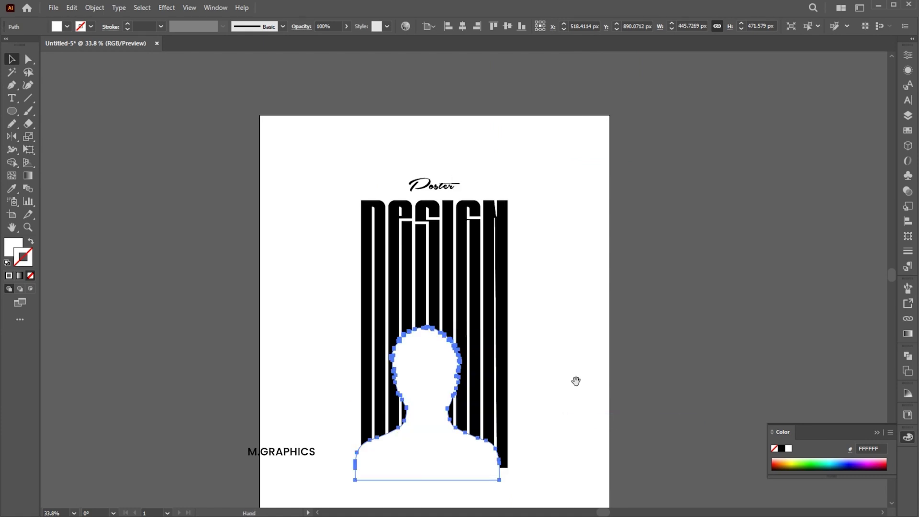
{"action": "left_click", "coordinate": [463, 29]}
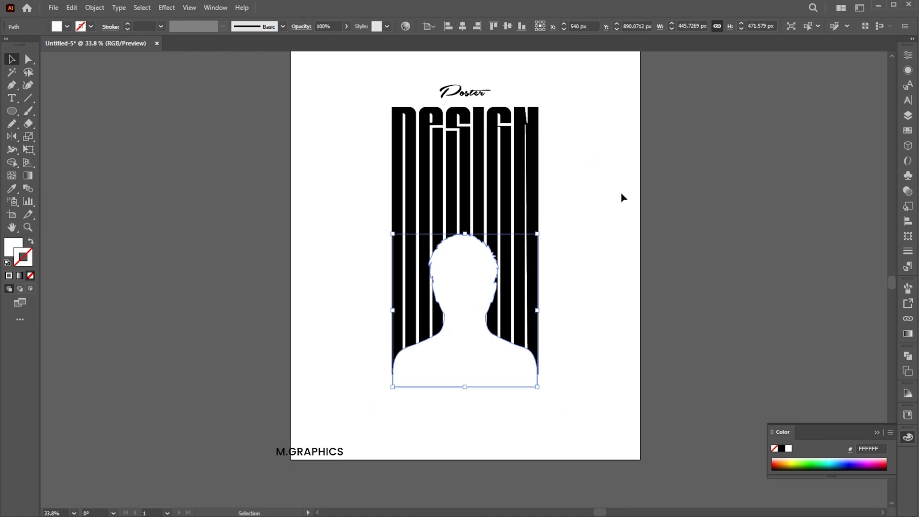
{"action": "left_click", "coordinate": [622, 197]}
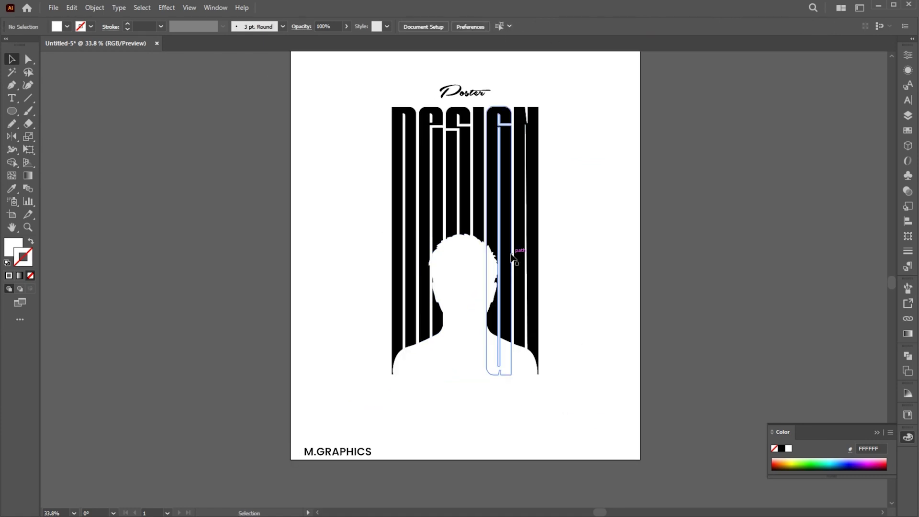
Step: Shorten the DESIGN letters by moving their bottom anchors in isolation mode
{"action": "double_click", "coordinate": [538, 310]}
{"action": "key", "text": "a"}
{"action": "mouse_move", "coordinate": [372, 328]}
{"action": "left_mouse_down"}
{"action": "mouse_move", "coordinate": [545, 376]}
{"action": "mouse_move", "coordinate": [539, 328]}
{"action": "left_mouse_up"}
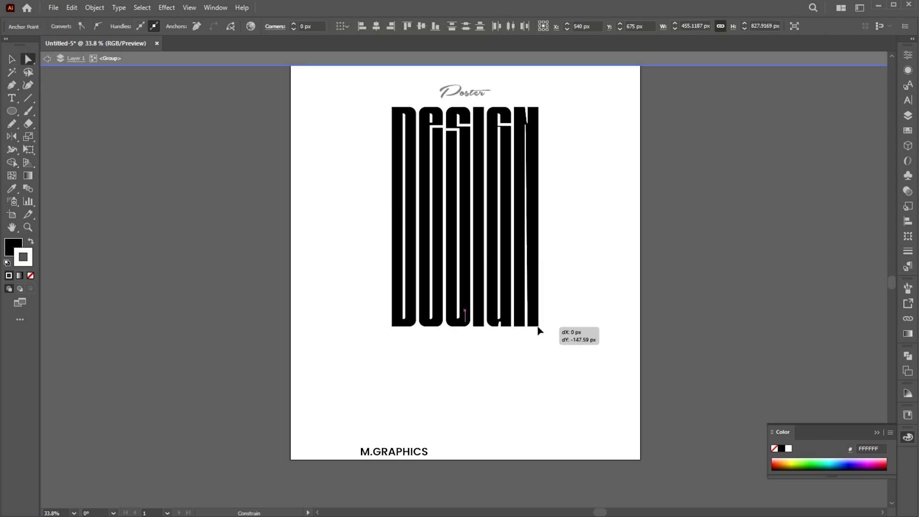
{"action": "double_click", "coordinate": [574, 287]}
{"action": "key", "text": "v"}
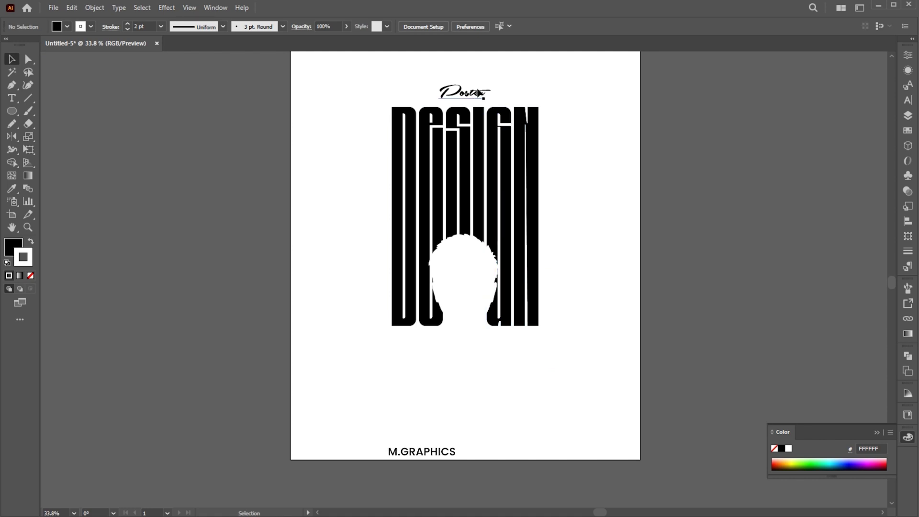
Step: Enlarge DESIGN and Poster together and move them lower on the page
{"action": "left_click", "coordinate": [480, 115]}
{"action": "left_click", "coordinate": [477, 96], "text": "shift"}
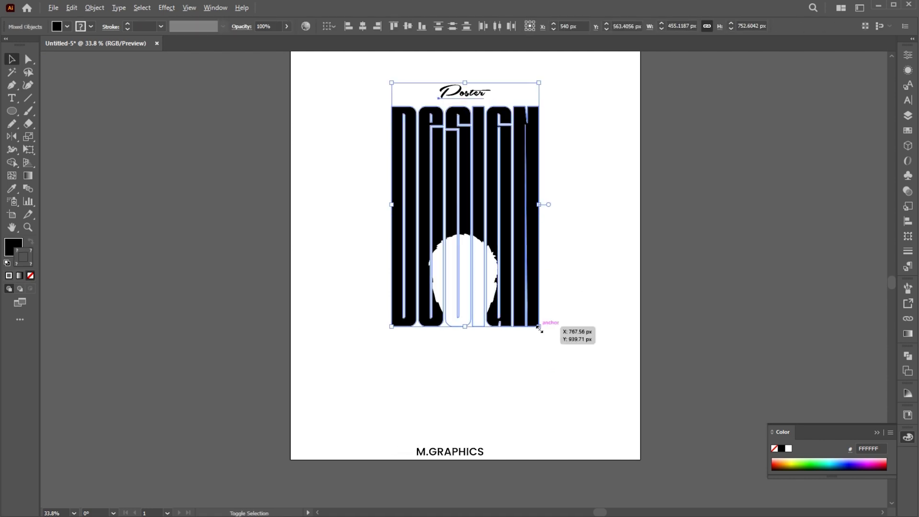
{"action": "left_click_drag", "start_coordinate": [539, 327], "coordinate": [552, 358]}
{"action": "left_click_drag", "start_coordinate": [530, 189], "coordinate": [529, 205]}
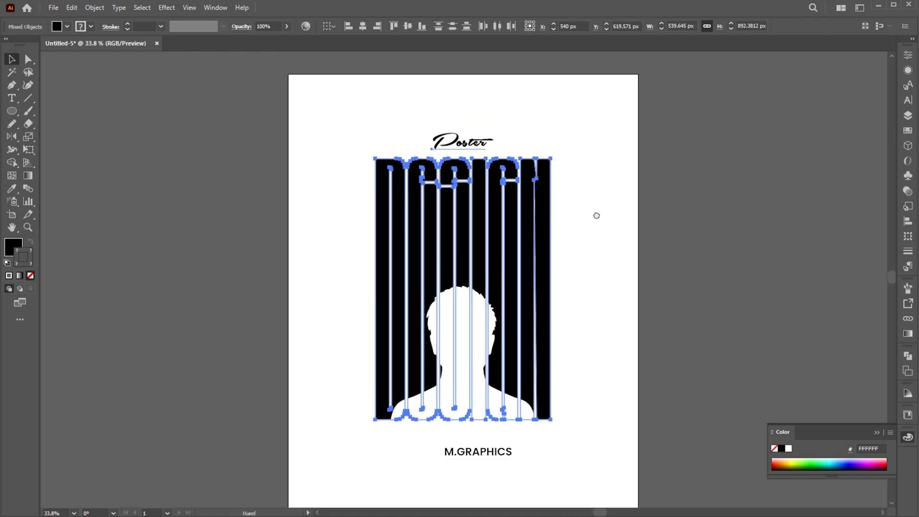
{"action": "left_click", "coordinate": [640, 254]}
Step: Raise the silhouette slightly, then nudge Poster, DESIGN and head down together
{"action": "left_click_drag", "start_coordinate": [495, 380], "coordinate": [495, 368]}
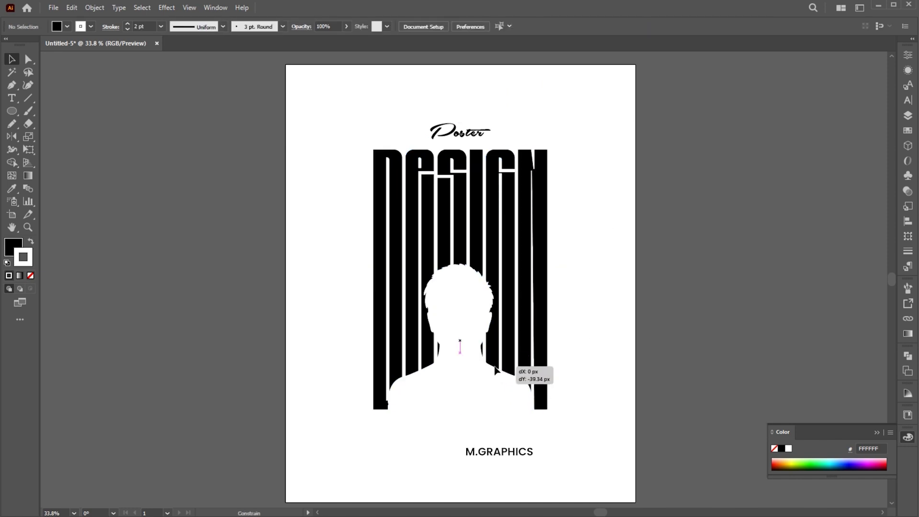
{"action": "left_click", "coordinate": [429, 72]}
{"action": "left_click", "coordinate": [523, 223]}
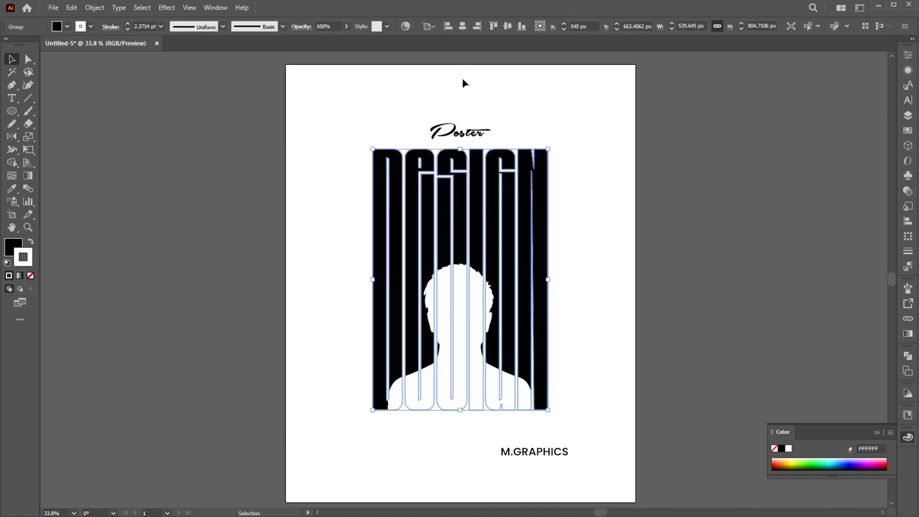
{"action": "left_click", "coordinate": [467, 129]}
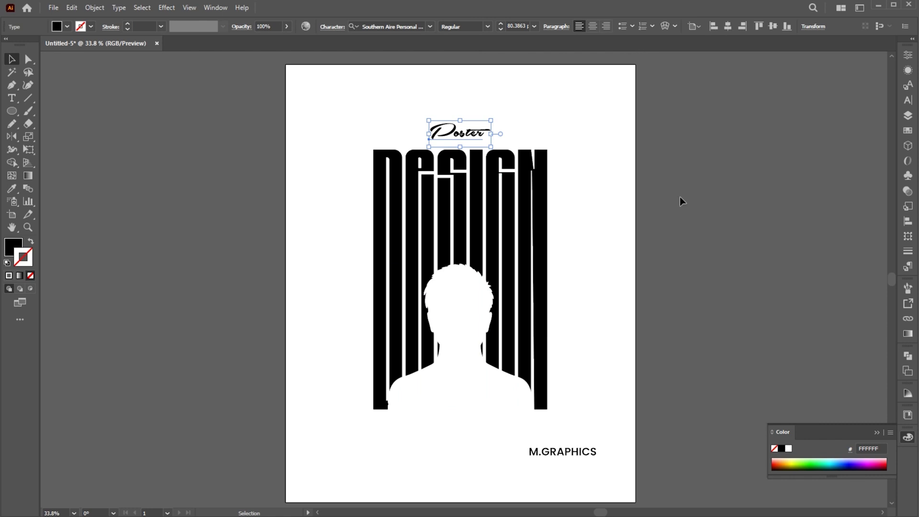
{"action": "left_click_drag", "start_coordinate": [601, 148], "coordinate": [488, 137]}
{"action": "left_click_drag", "start_coordinate": [450, 343], "coordinate": [451, 347]}
{"action": "left_click", "coordinate": [607, 278]}
{"action": "scroll", "coordinate": [623, 246], "scroll_direction": "left", "scroll_amount": 2}
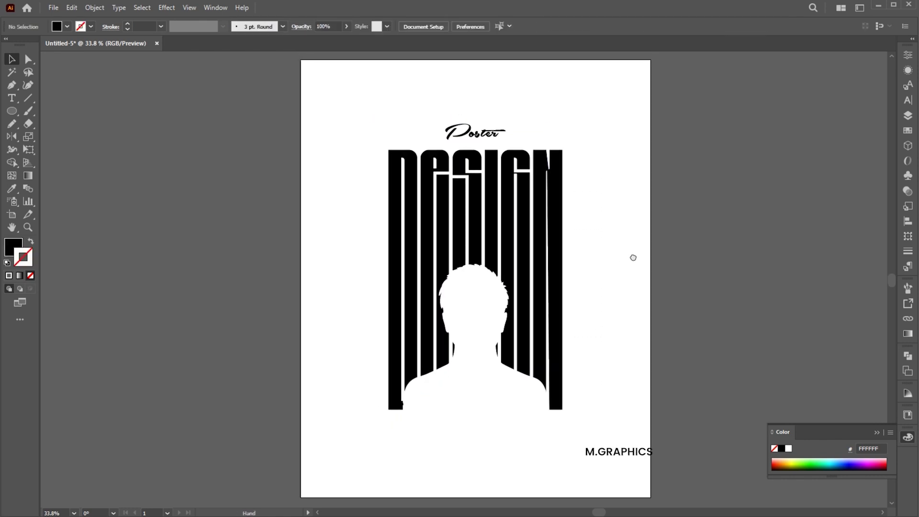
Step: Turn a copy of Poster into a small Bebas 01/03/2025 date at top right
{"action": "left_click_drag", "start_coordinate": [476, 143], "coordinate": [545, 113], "text": "alt"}
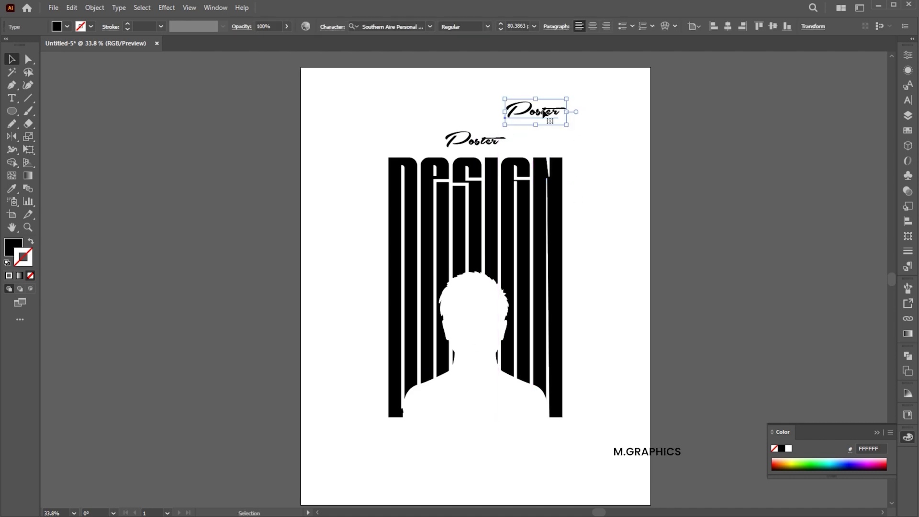
{"action": "key", "text": "t"}
{"action": "key", "text": "ctrl+a"}
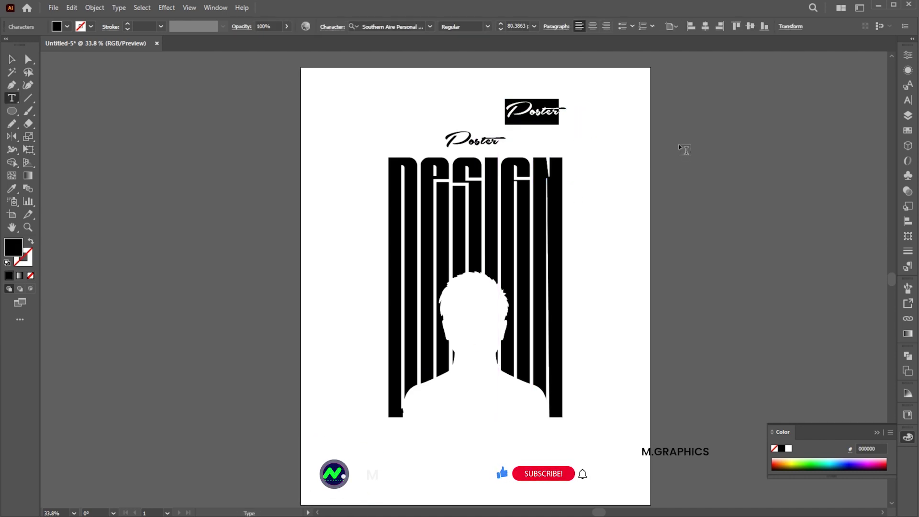
{"action": "type", "text": "o1/03/2023"}
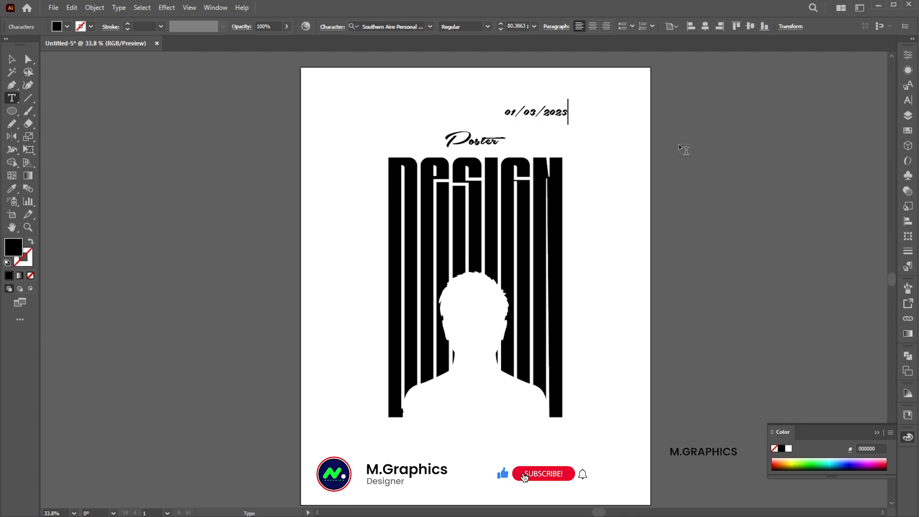
{"action": "key", "text": "Escape"}
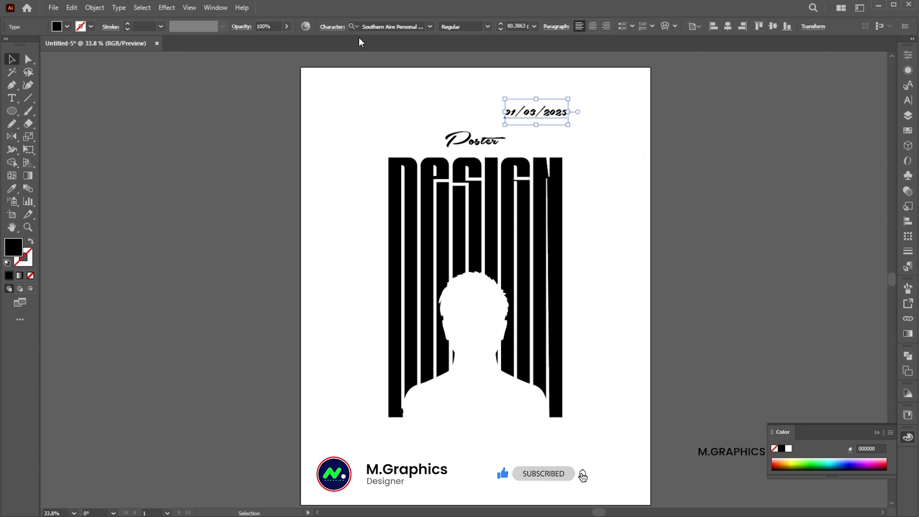
{"action": "left_click", "coordinate": [373, 27]}
{"action": "type", "text": "bebas"}
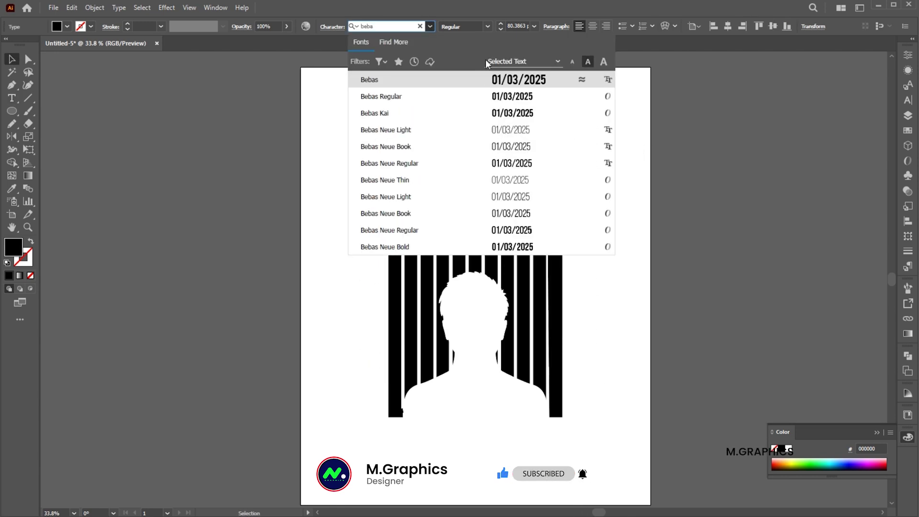
{"action": "left_click", "coordinate": [523, 82]}
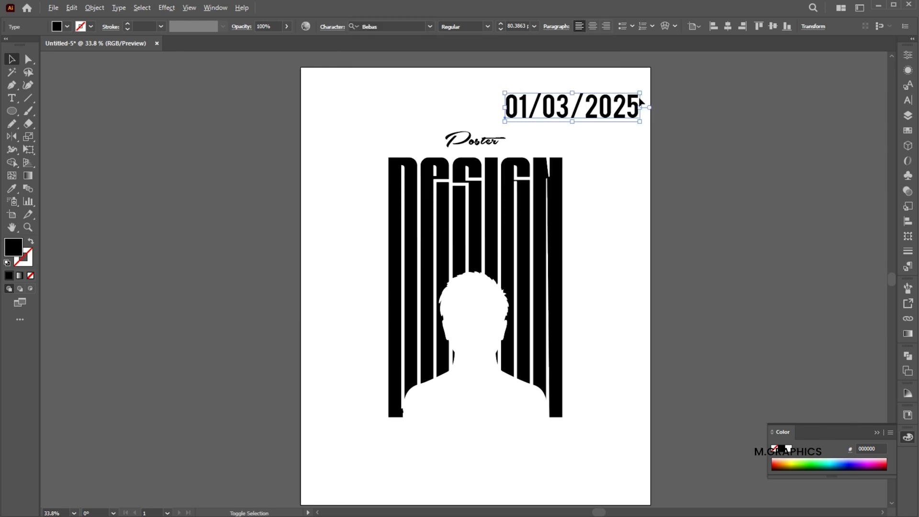
{"action": "mouse_move", "coordinate": [640, 103]}
{"action": "left_mouse_down"}
{"action": "mouse_move", "coordinate": [610, 103]}
{"action": "mouse_move", "coordinate": [639, 85]}
{"action": "mouse_move", "coordinate": [631, 94]}
{"action": "mouse_move", "coordinate": [373, 92]}
{"action": "left_mouse_up"}
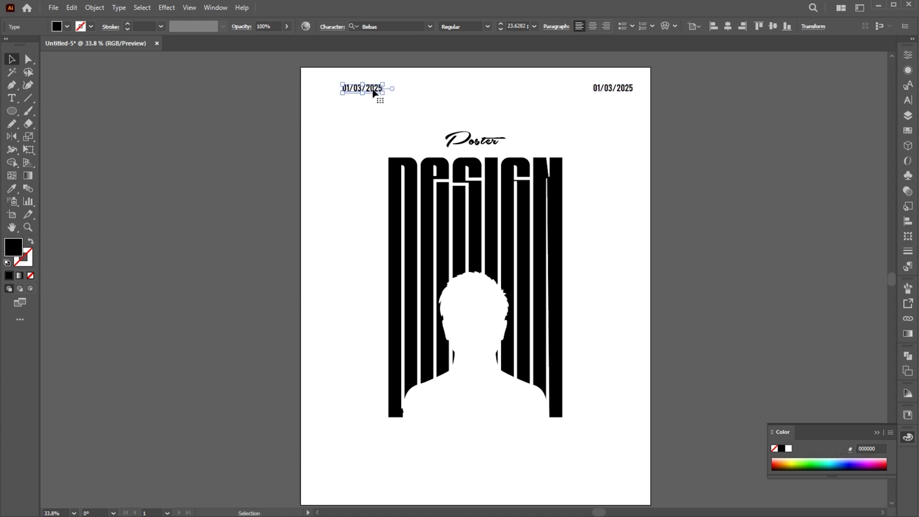
Step: Place a MGRAPHICS copy at top left, align both headers, and nudge them down
{"action": "key", "text": "t"}
{"action": "type", "text": "MGRAPHIC"}
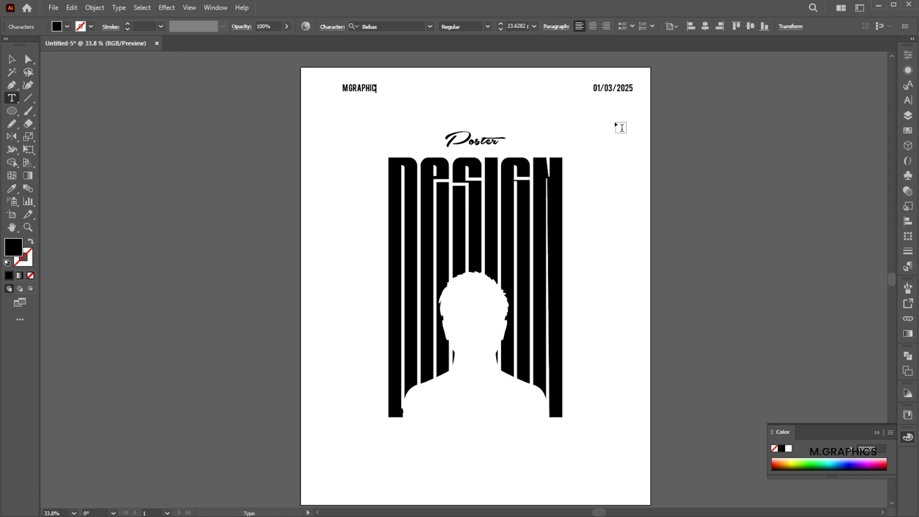
{"action": "type", "text": "S"}
{"action": "key", "text": "Escape"}
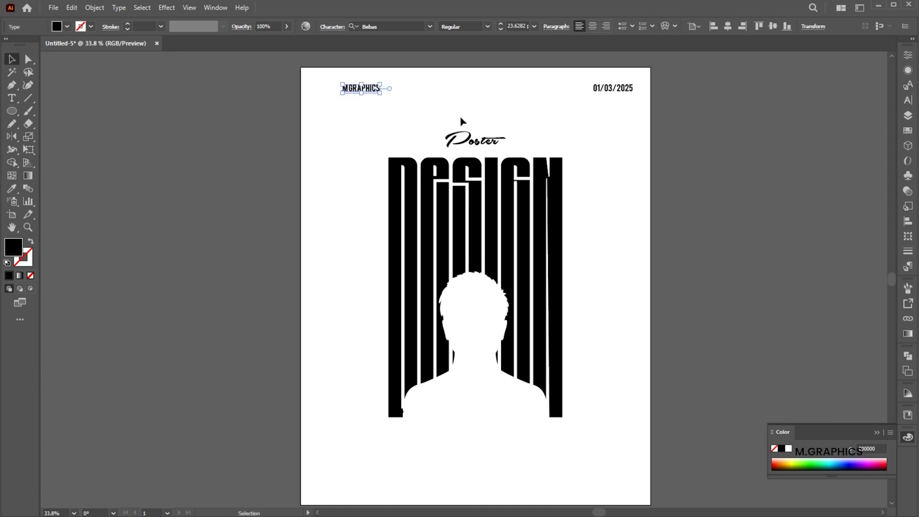
{"action": "left_click_drag", "start_coordinate": [373, 91], "coordinate": [355, 91]}
{"action": "left_click_drag", "start_coordinate": [653, 74], "coordinate": [325, 97]}
{"action": "left_click", "coordinate": [720, 27]}
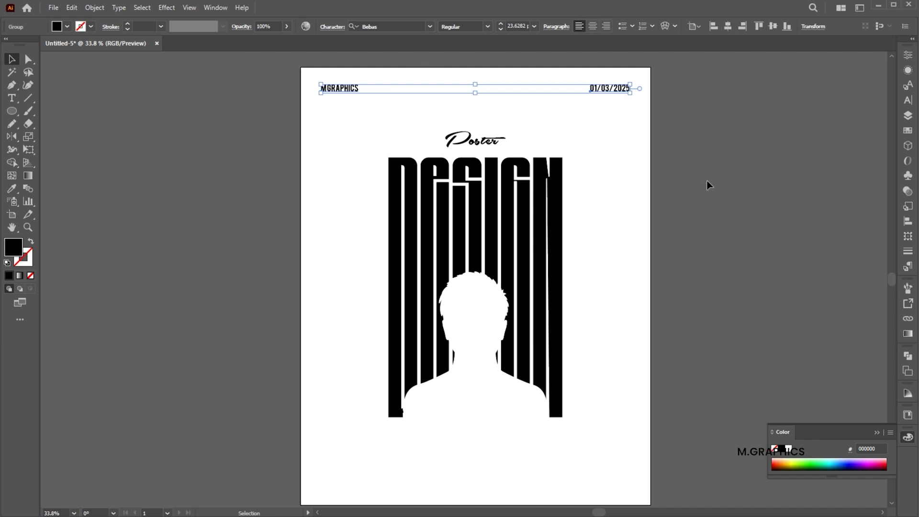
{"action": "left_click", "coordinate": [706, 180]}
{"action": "left_click_drag", "start_coordinate": [616, 92], "coordinate": [616, 97]}
Step: Draw three small squares, group them, and centre the group horizontally
{"action": "left_click", "coordinate": [485, 117]}
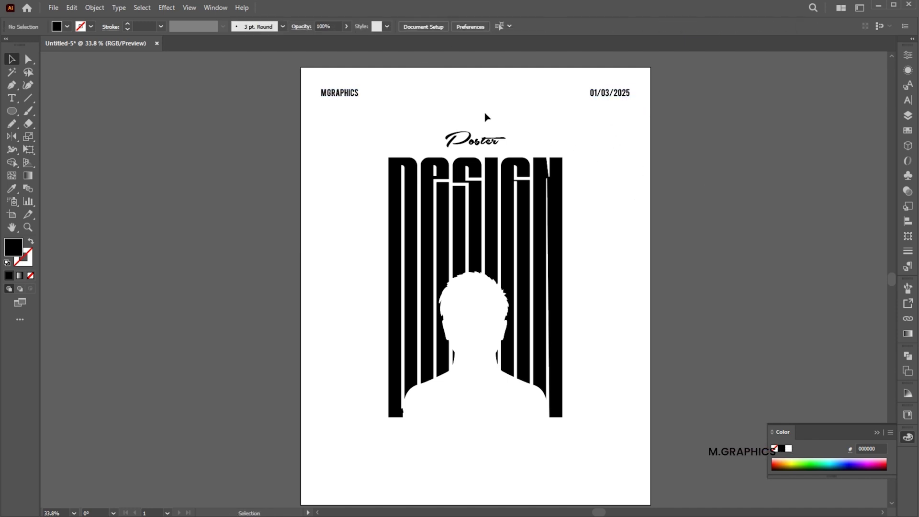
{"action": "left_click_drag", "start_coordinate": [448, 88], "coordinate": [465, 92]}
{"action": "key", "text": "v"}
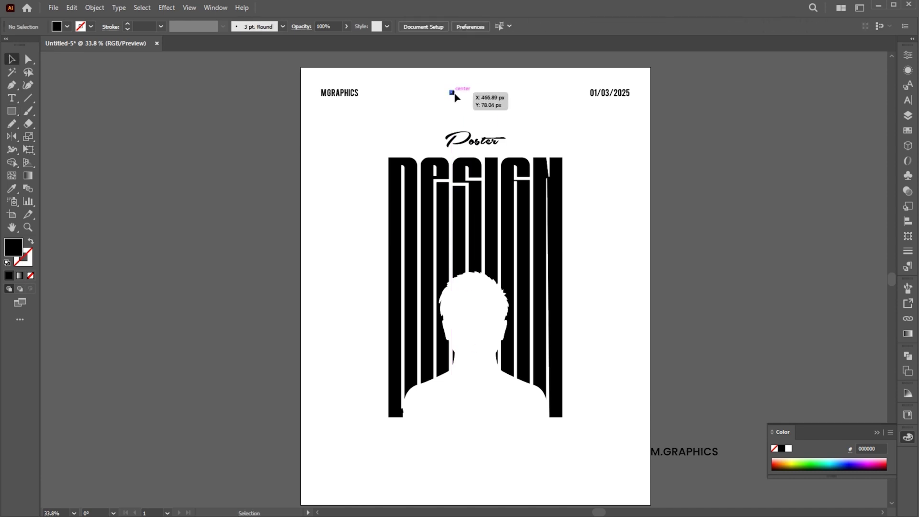
{"action": "key", "text": "ctrl+d"}
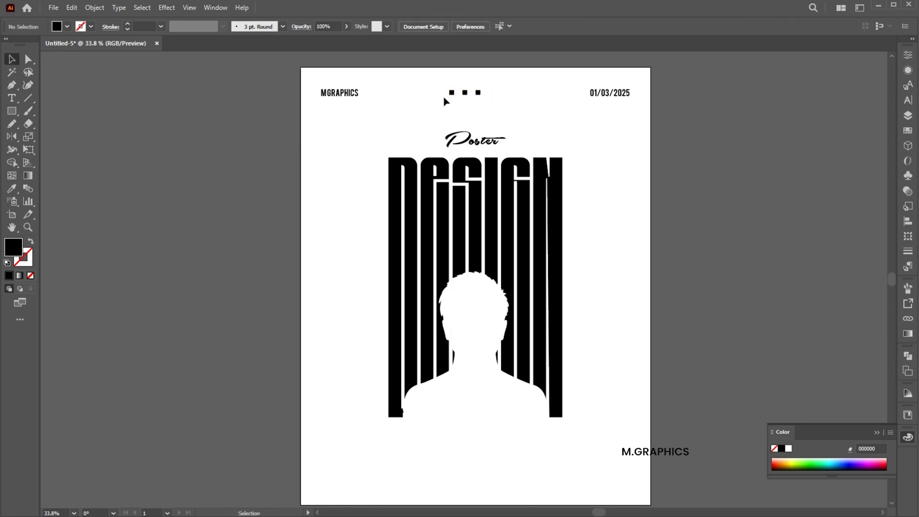
{"action": "left_click_drag", "start_coordinate": [439, 83], "coordinate": [481, 107]}
{"action": "key", "text": "ctrl+g"}
{"action": "left_click", "coordinate": [463, 26]}
{"action": "left_click", "coordinate": [570, 150]}
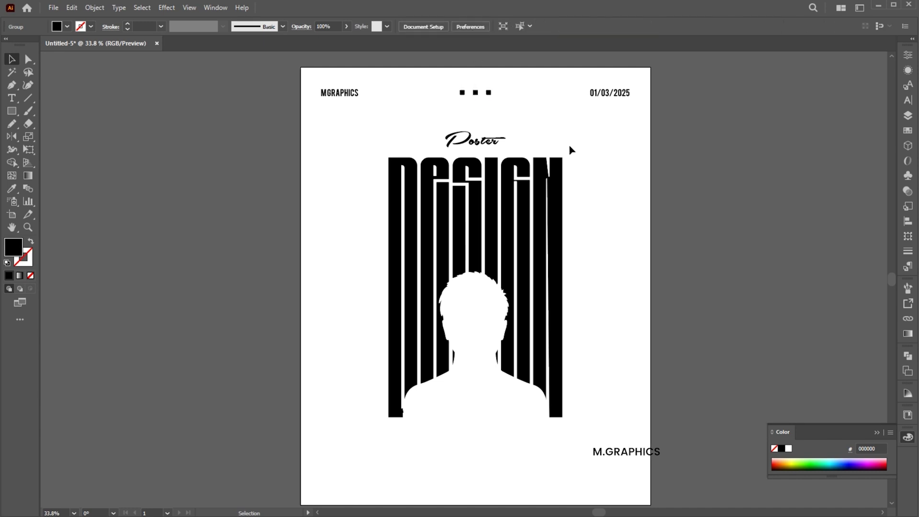
Step: Duplicate the date down near the poster's bottom
{"action": "left_click_drag", "start_coordinate": [596, 144], "coordinate": [602, 127]}
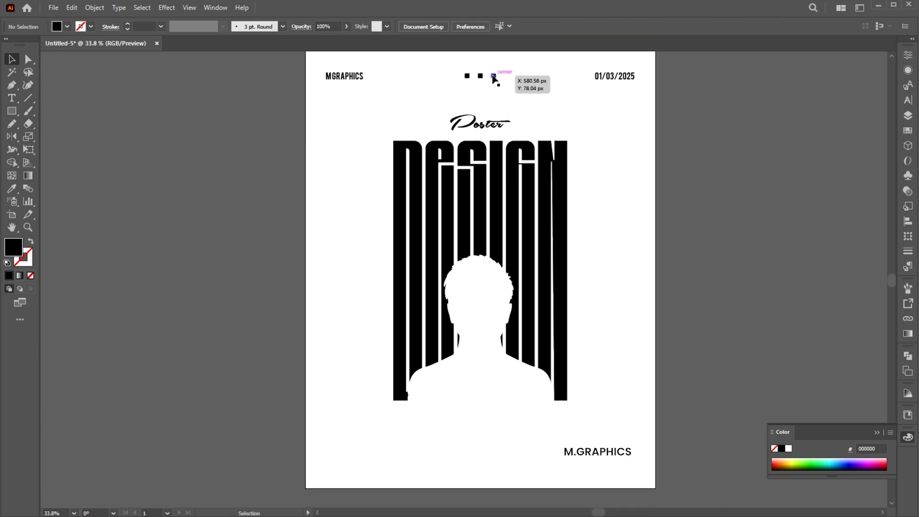
{"action": "left_click", "coordinate": [493, 77]}
{"action": "left_click", "coordinate": [602, 127]}
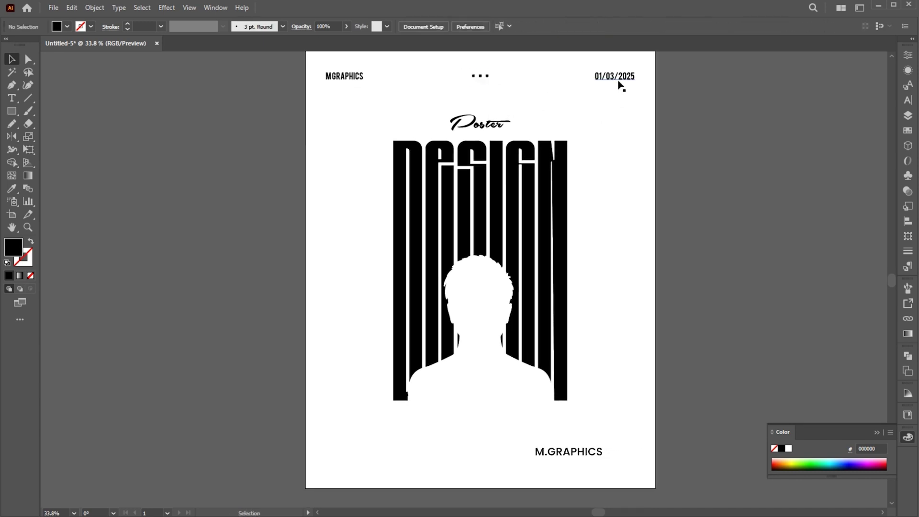
{"action": "left_click_drag", "start_coordinate": [618, 81], "coordinate": [491, 435]}
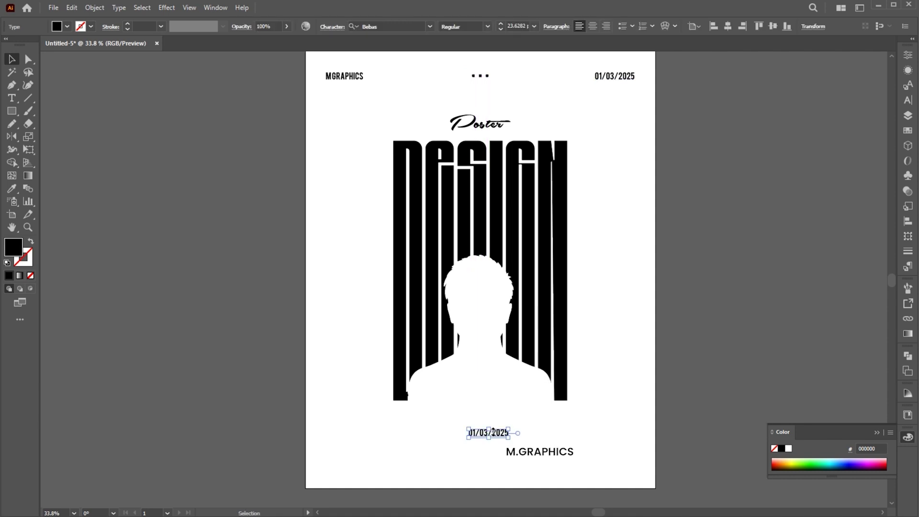
{"action": "type", "text": "t"}
{"action": "type", "text": "COM"}
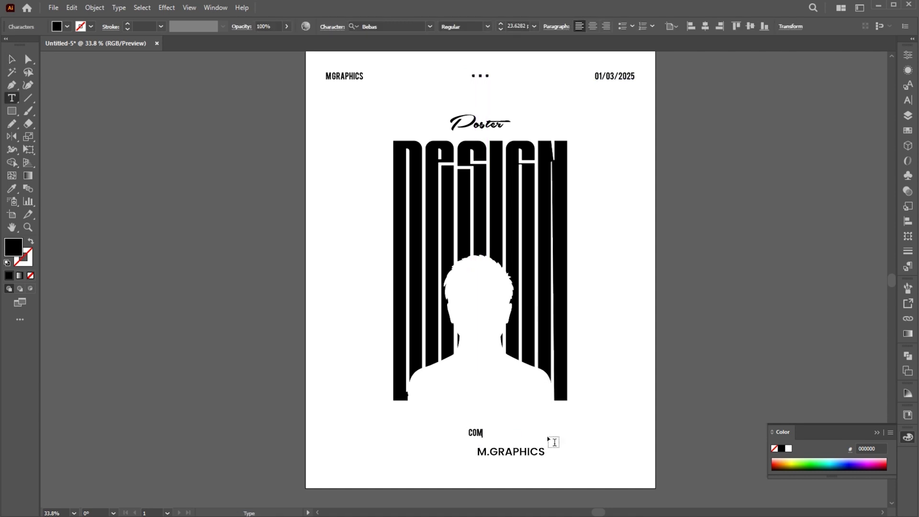
{"action": "type", "text": "SS"}
Step: Centre the COMPLETE PROCESS caption and move it up slightly
{"action": "key", "text": "Escape"}
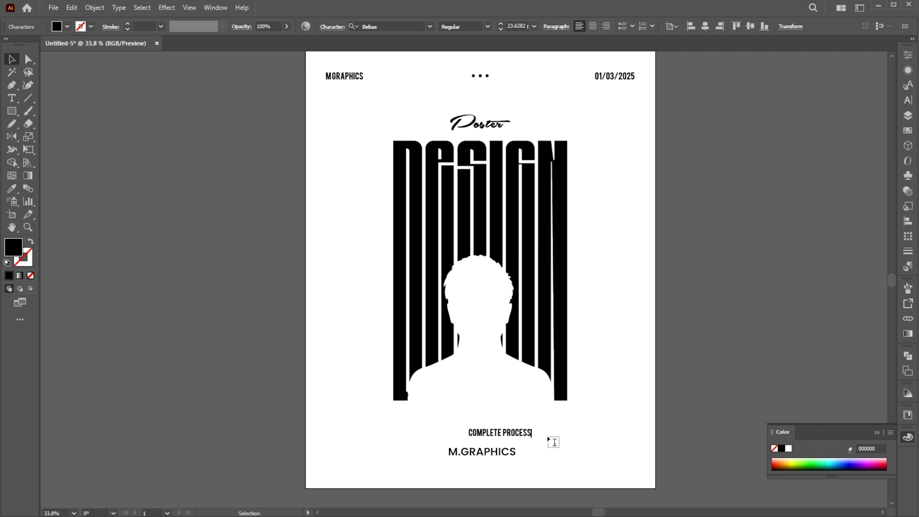
{"action": "left_click", "coordinate": [729, 31]}
{"action": "left_click", "coordinate": [504, 446]}
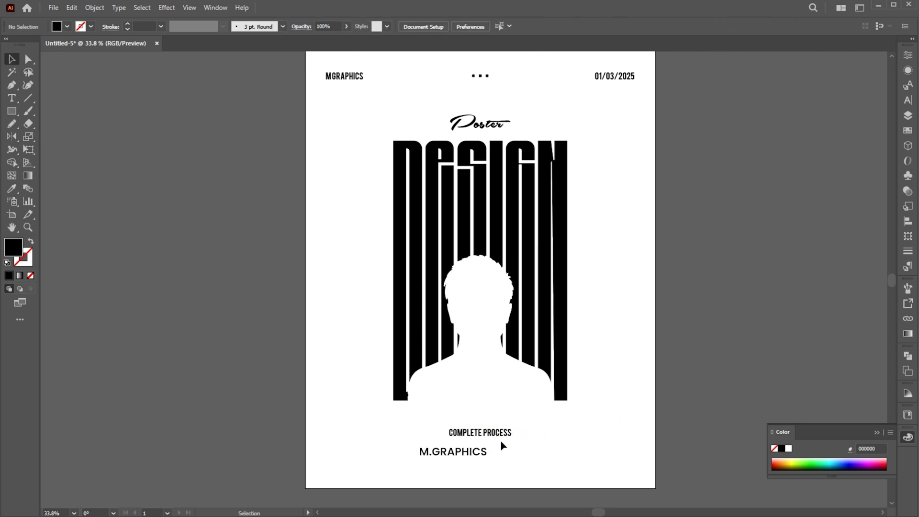
{"action": "left_click_drag", "start_coordinate": [498, 434], "coordinate": [497, 427]}
Step: Add a centred Gotham Extra Light placeholder paragraph below the caption and narrow it
{"action": "key", "text": "t"}
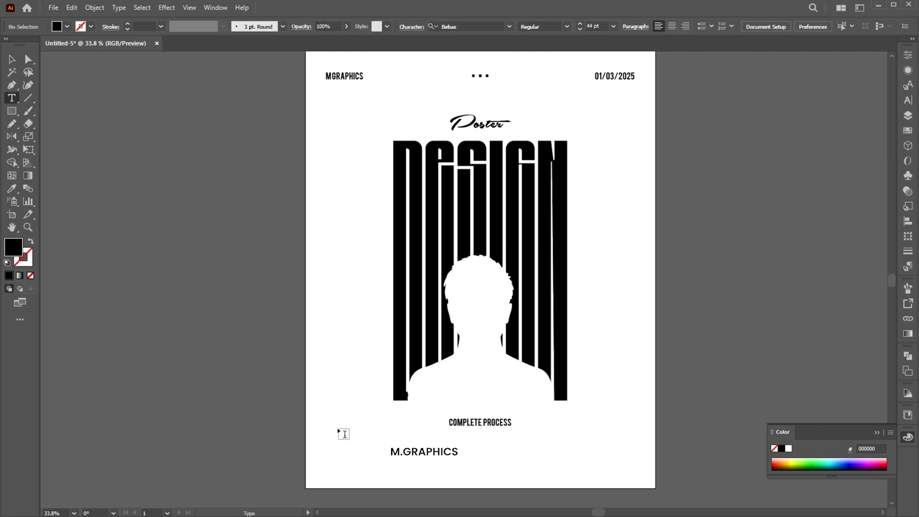
{"action": "left_click_drag", "start_coordinate": [334, 433], "coordinate": [646, 471]}
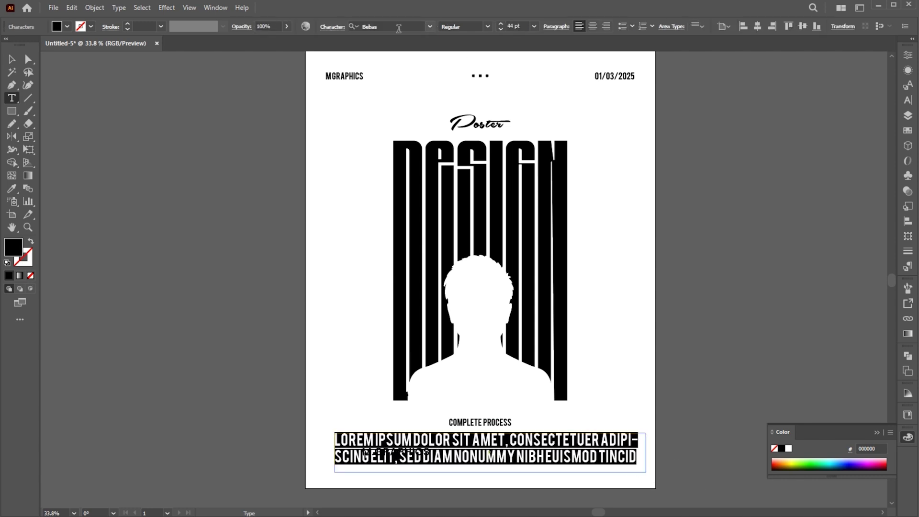
{"action": "left_click", "coordinate": [399, 26]}
{"action": "type", "text": "gotha"}
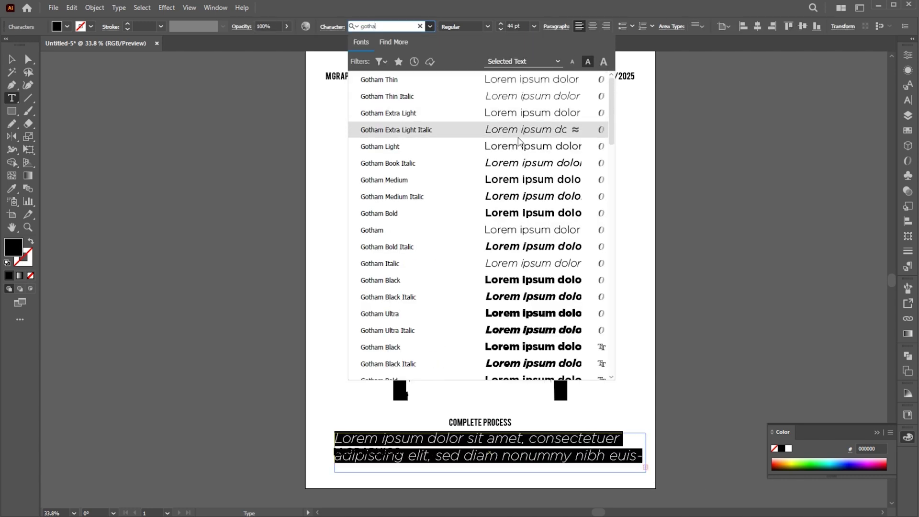
{"action": "left_click", "coordinate": [520, 113]}
{"action": "scroll", "coordinate": [521, 26], "scroll_direction": "down", "scroll_amount": 10}
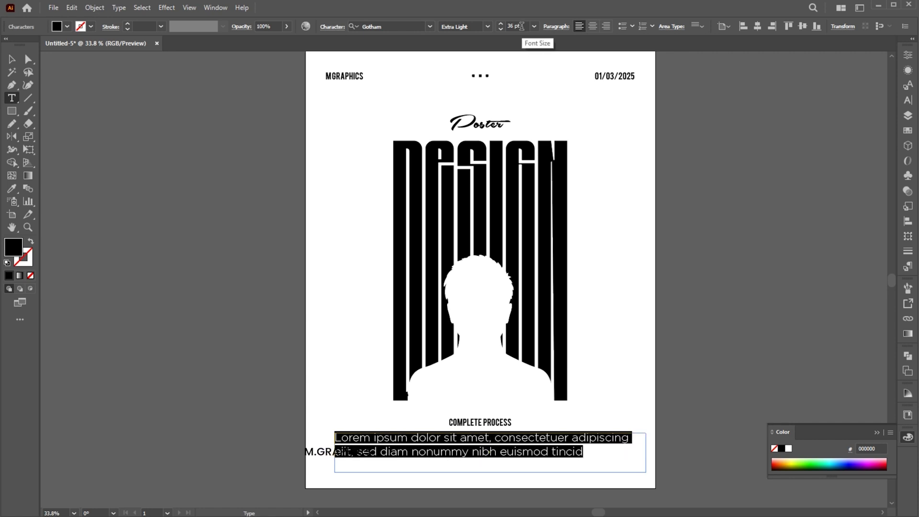
{"action": "scroll", "coordinate": [521, 27], "scroll_direction": "down", "scroll_amount": 10}
{"action": "scroll", "coordinate": [522, 27], "scroll_direction": "down", "scroll_amount": 3}
{"action": "key", "text": "Escape"}
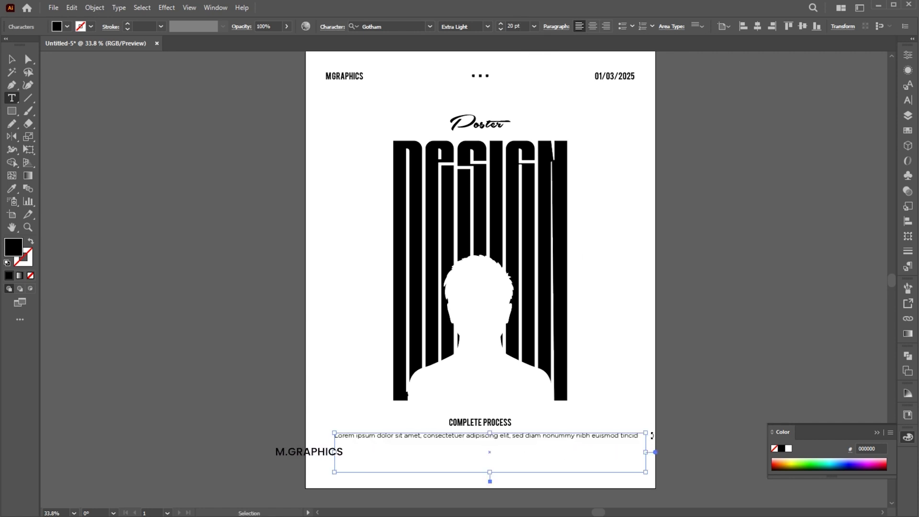
{"action": "scroll", "coordinate": [521, 27], "scroll_direction": "down", "scroll_amount": 4}
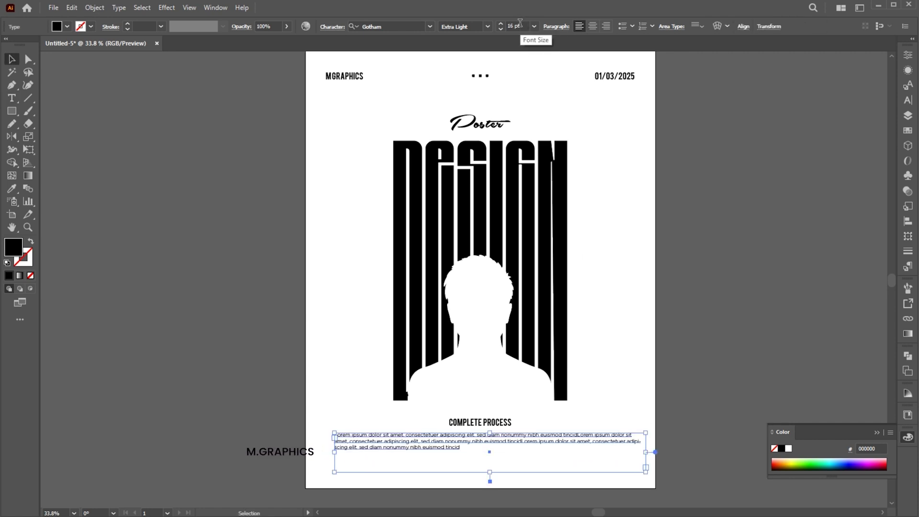
{"action": "left_click", "coordinate": [593, 26]}
{"action": "scroll", "coordinate": [513, 27], "scroll_direction": "down", "scroll_amount": 2}
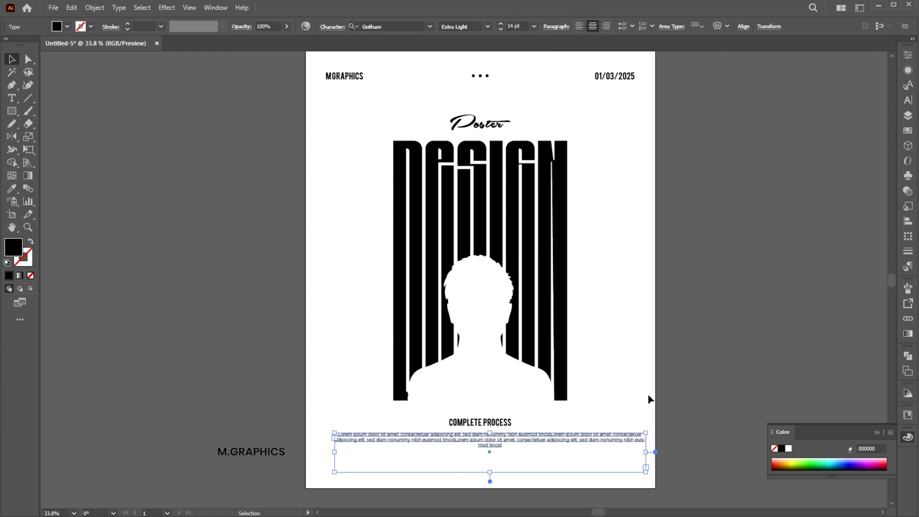
{"action": "left_click_drag", "start_coordinate": [645, 451], "coordinate": [625, 451]}
{"action": "left_click", "coordinate": [645, 423]}
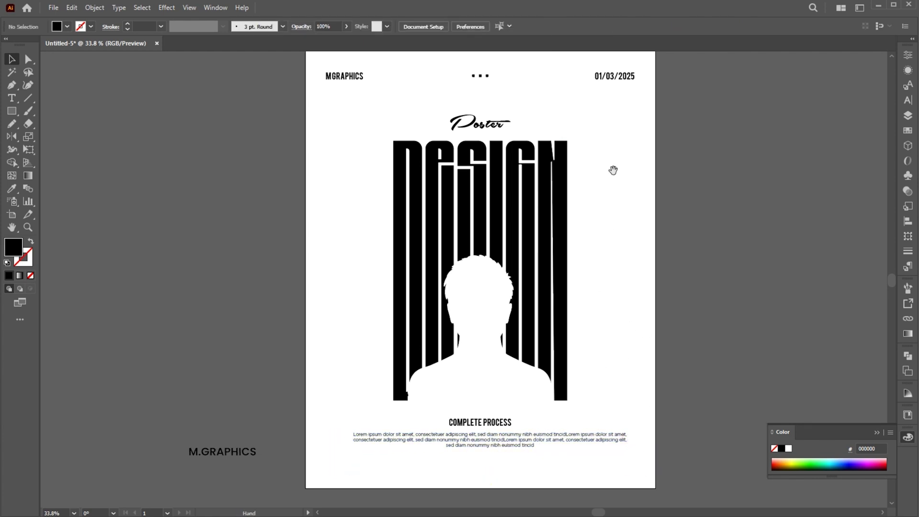
{"action": "scroll", "coordinate": [613, 170], "scroll_direction": "up", "scroll_amount": 5}
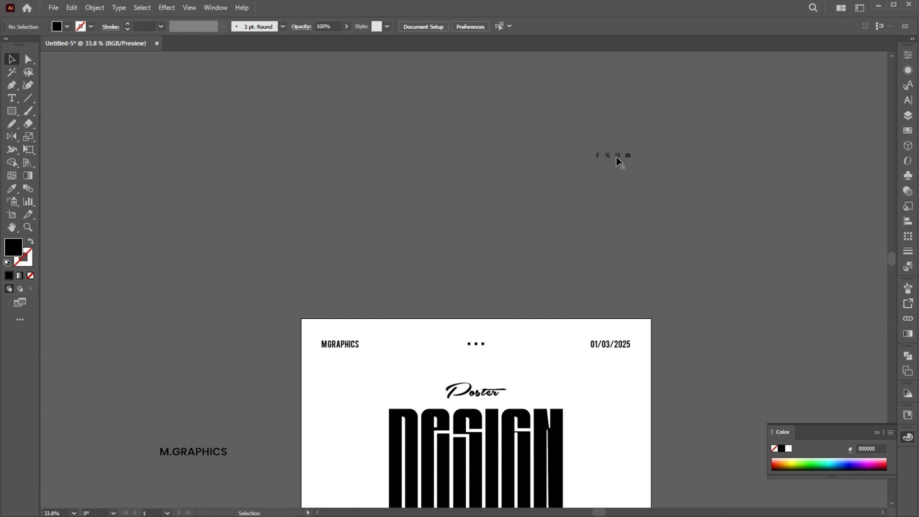
Step: Drag the social media icon group from the pasteboard down beneath the body text
{"action": "left_click_drag", "start_coordinate": [616, 157], "coordinate": [632, 451]}
{"action": "scroll", "coordinate": [639, 460], "scroll_direction": "down", "scroll_amount": 6}
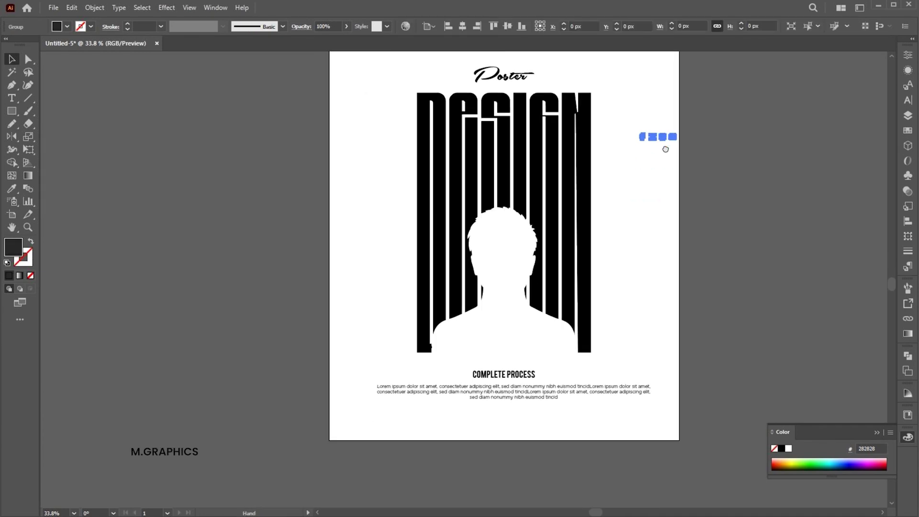